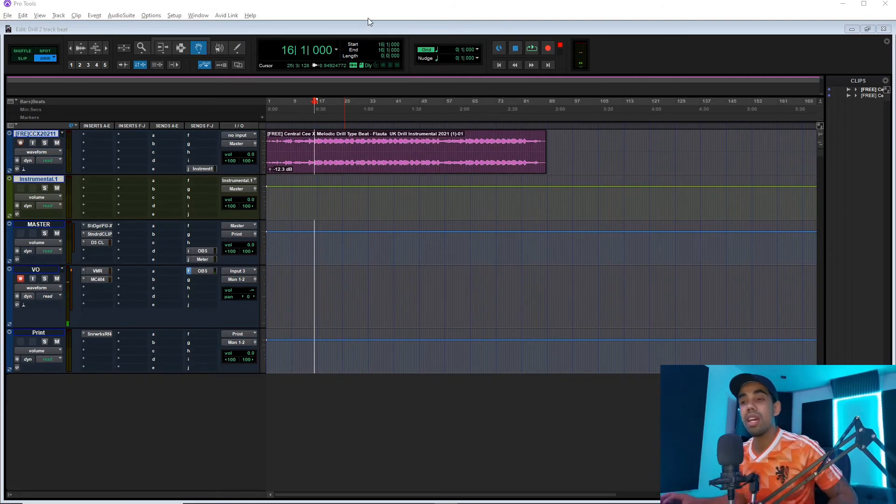
Make the beat's audio track taller so its stereo waveform is easier to see.
drag(249, 174, 249, 210)
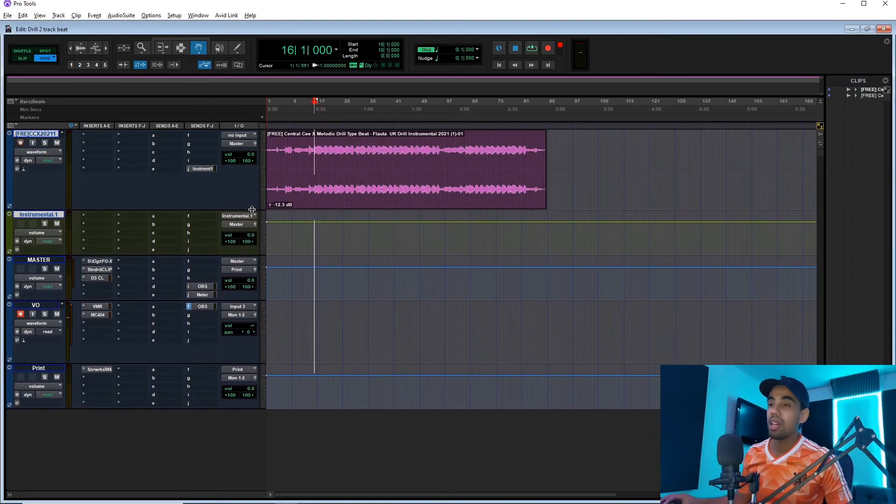
key(t)
key(t)
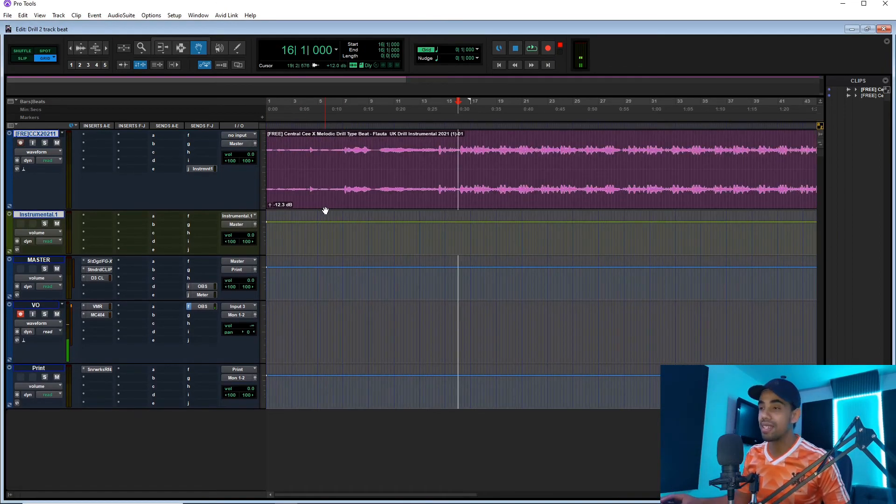
key(r)
key(r)
key(t)
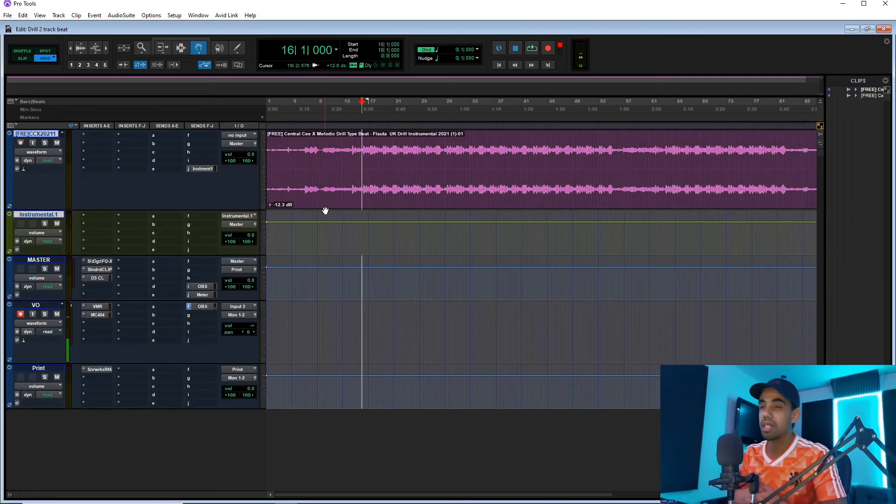
key(r)
key(r)
key(t)
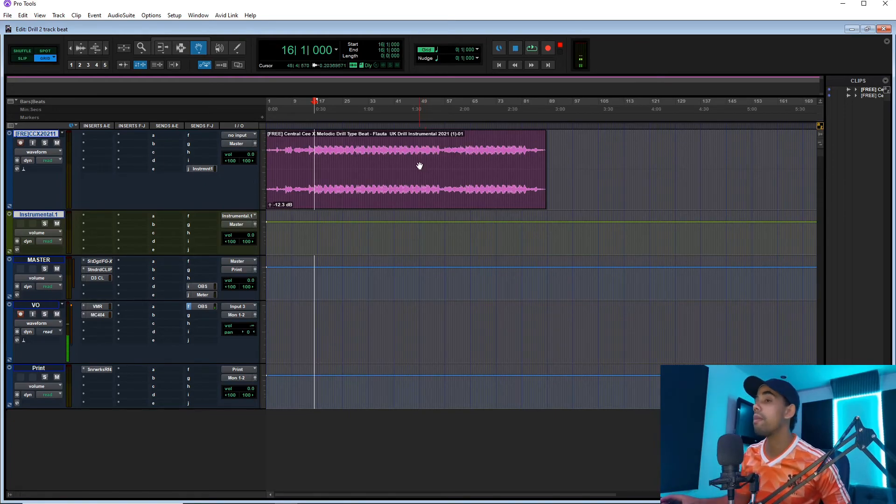
key(t)
key(r)
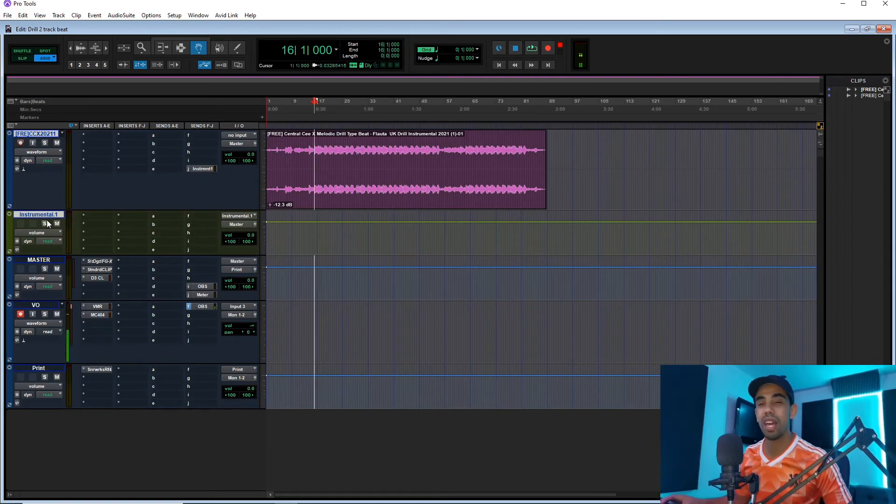
key(t)
key(t)
key(r)
key(r)
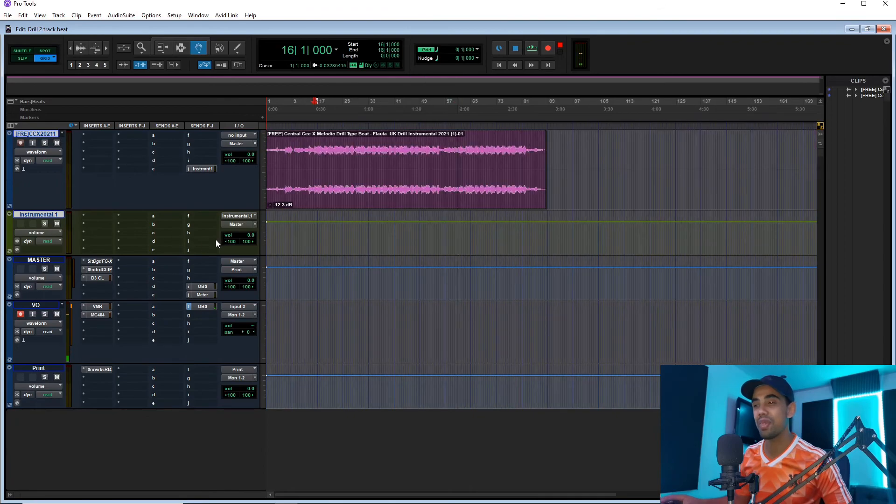
Audition the untreated beat from position 16|4 and again from position 13|2, just before the drop.
click(316, 126)
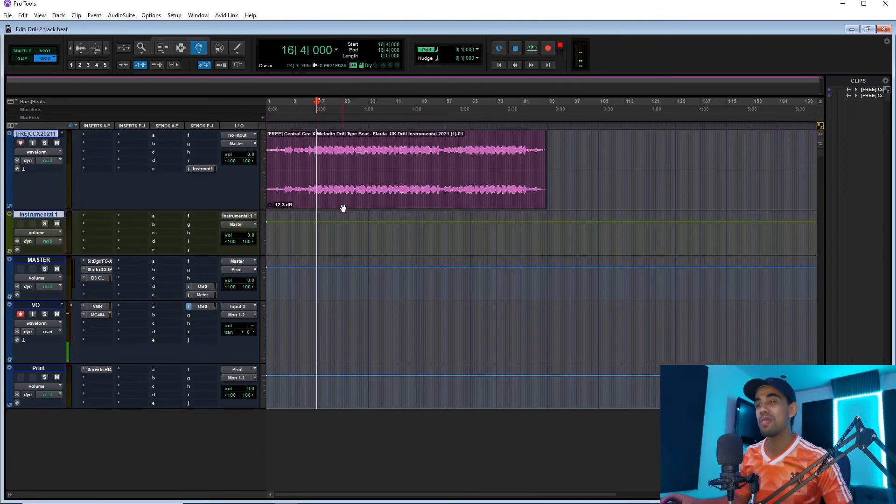
key(space)
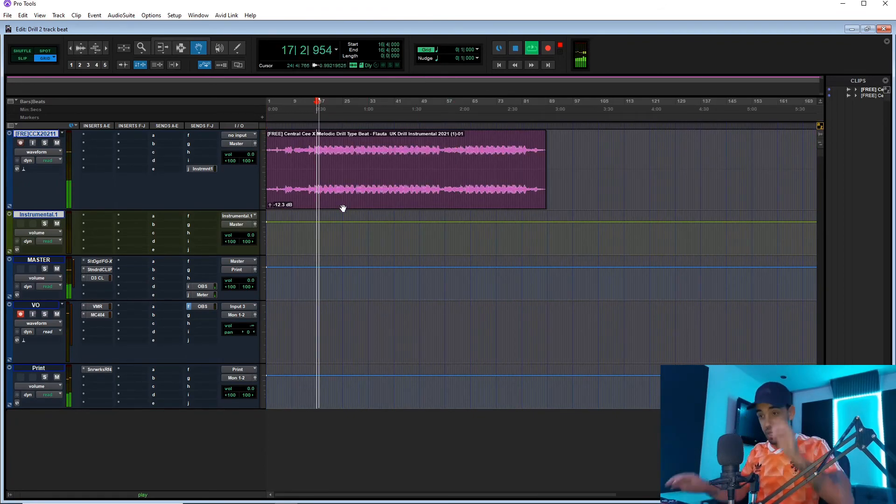
key(space)
click(305, 126)
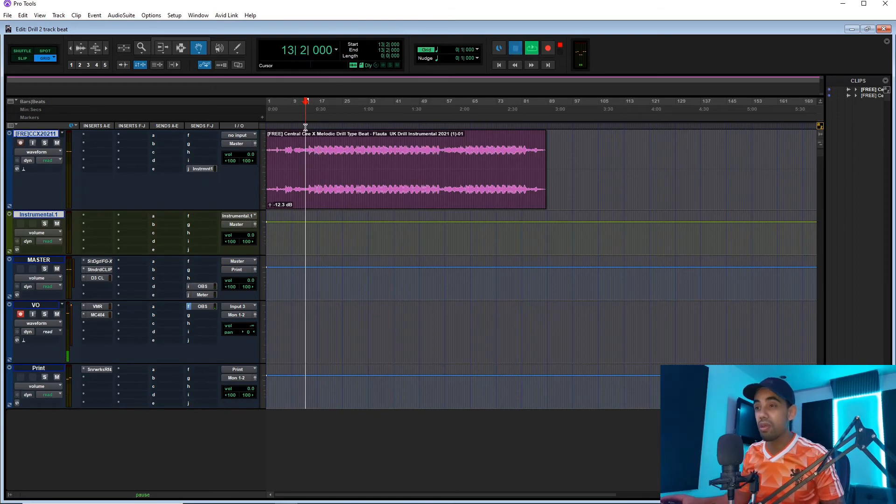
key(space)
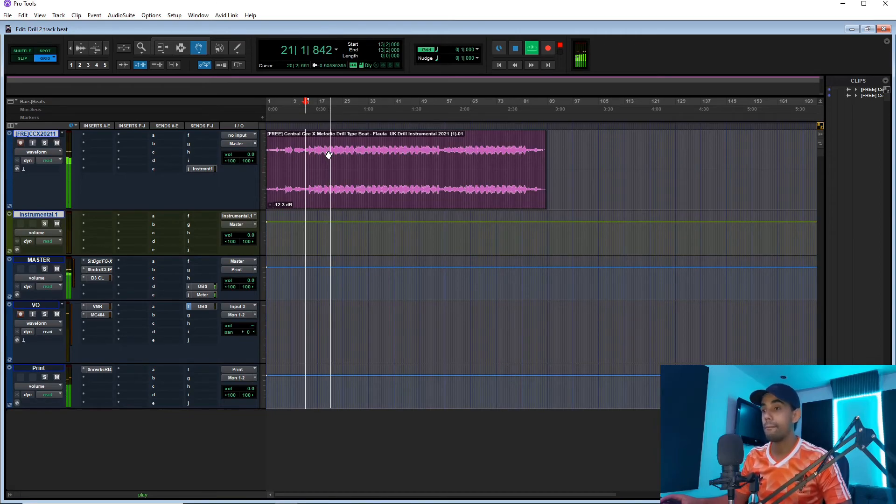
key(space)
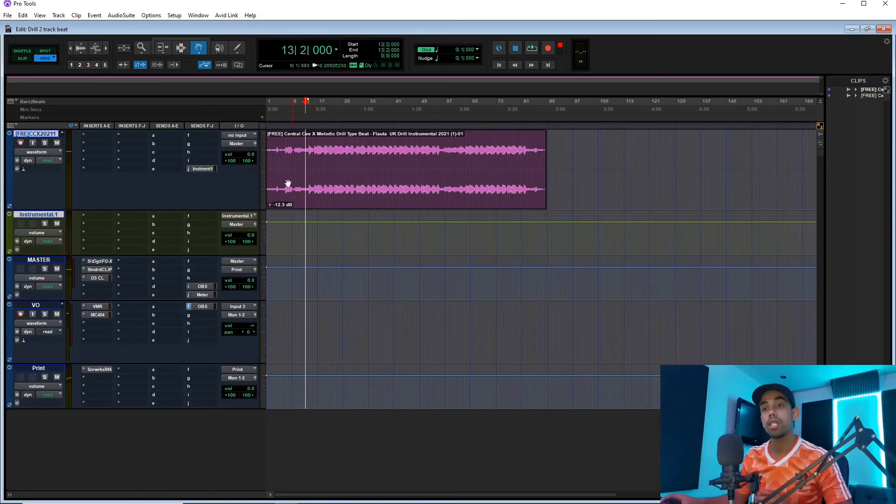
Insert the stereo bx_console SSL 4000 E in the beat track's first insert slot, finding it by searching for ssl.
click(104, 135)
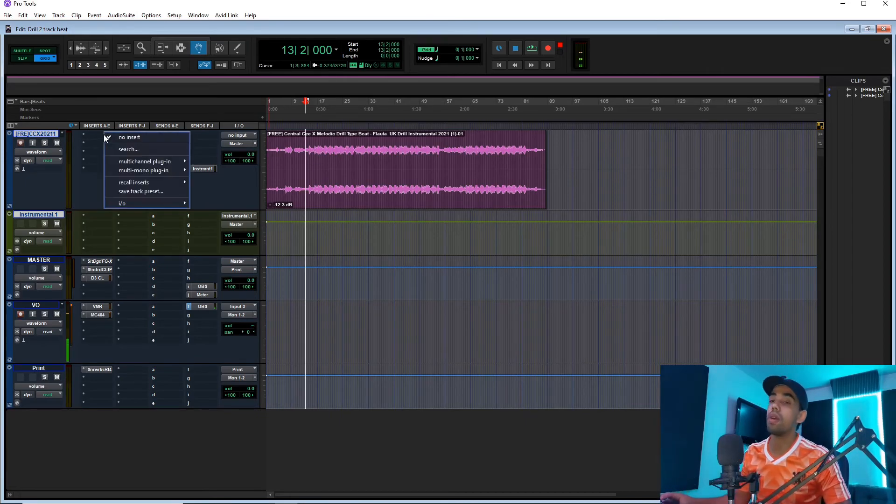
click(133, 151)
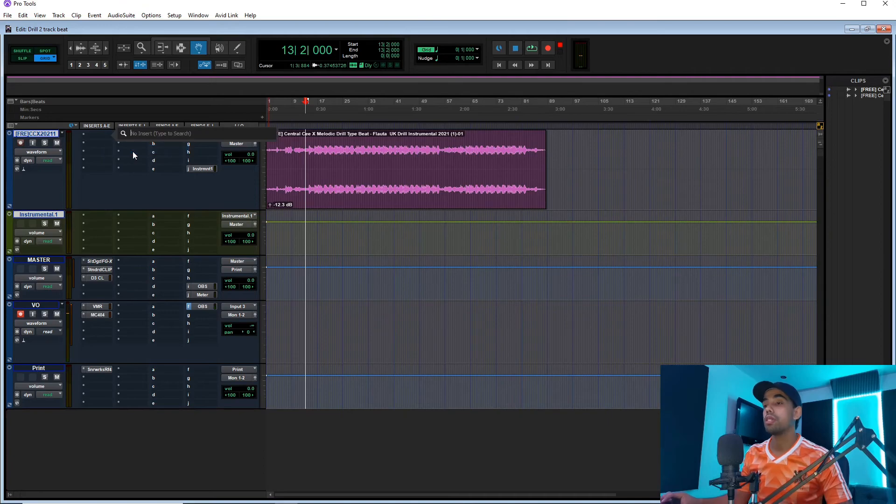
text(ssl)
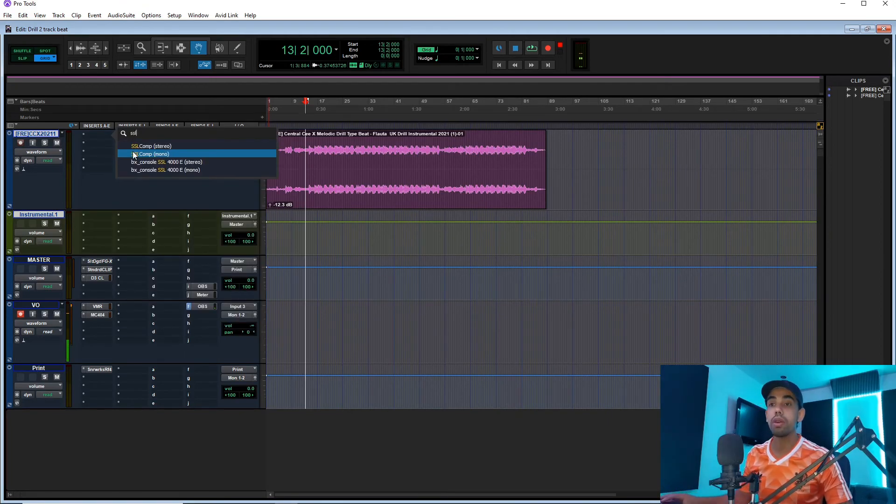
click(179, 163)
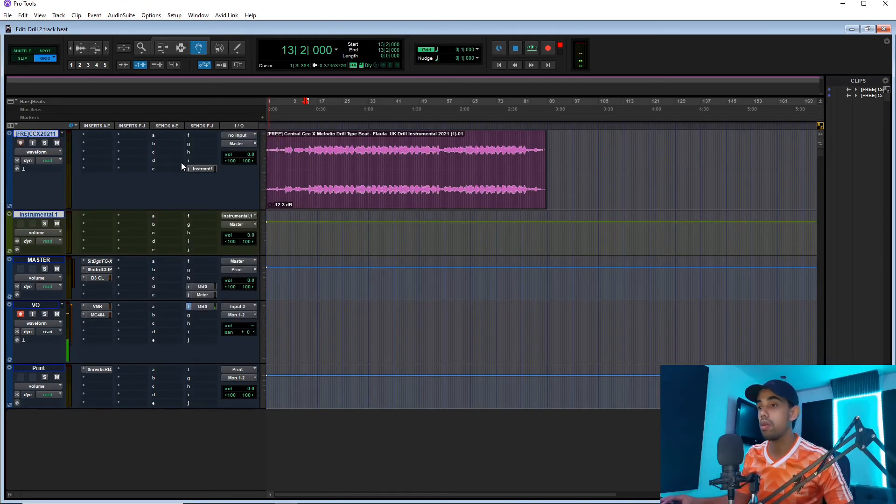
drag(315, 199, 317, 90)
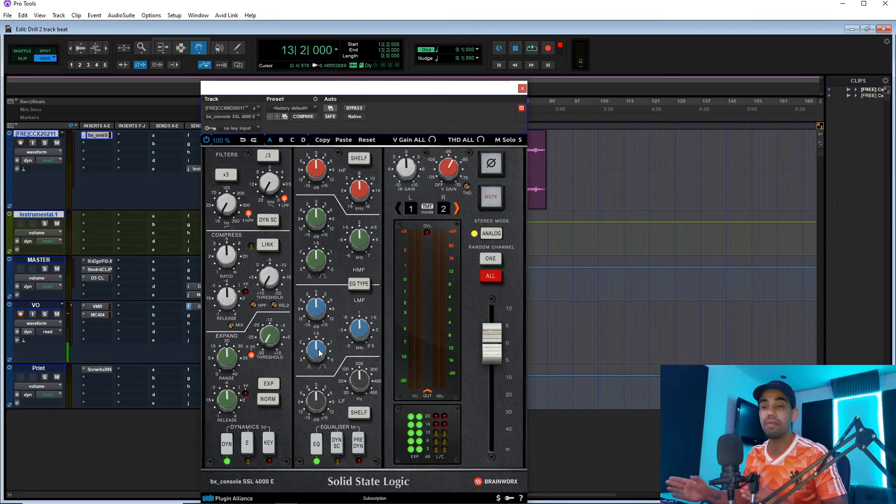
Lower the Q and the frequency of the HMF band in the SSL 4000 E equaliser.
drag(314, 260, 313, 269)
drag(358, 236, 358, 244)
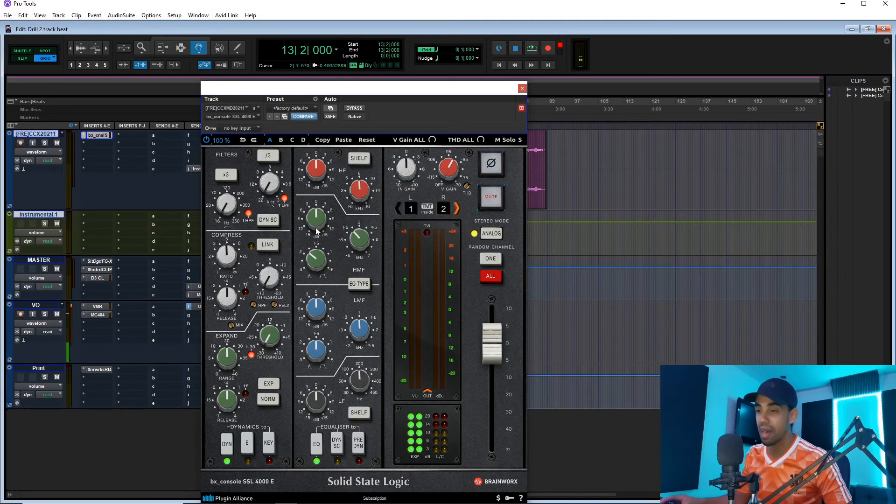
drag(359, 86, 412, 86)
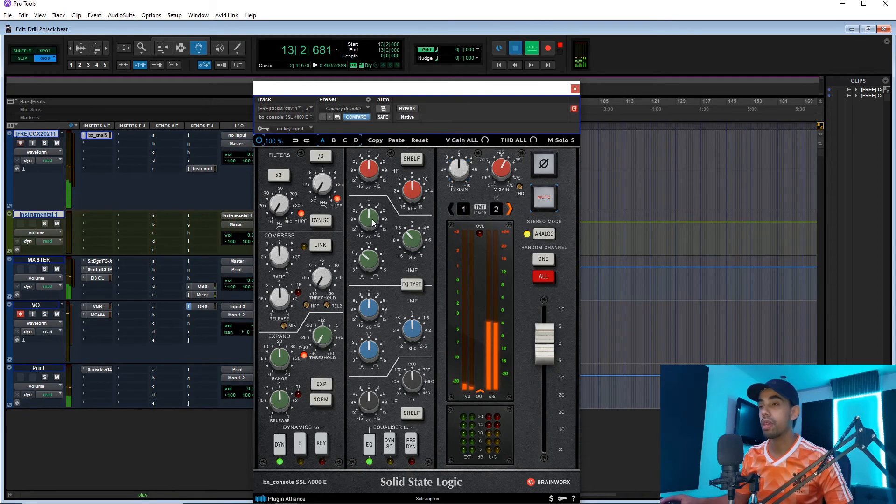
While playing from position 15|4, boost the HMF band, sweep its frequency to about 4.1 kHz and ease the gain back to a moderate boost.
drag(374, 94, 341, 181)
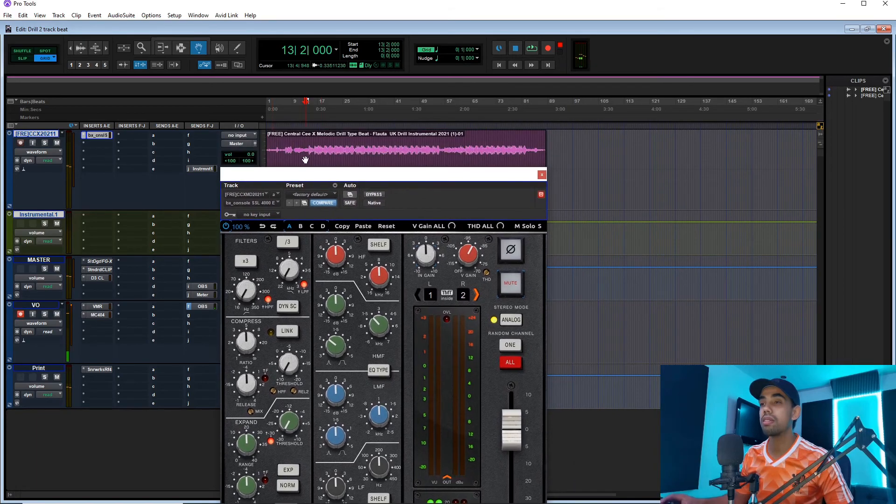
click(313, 123)
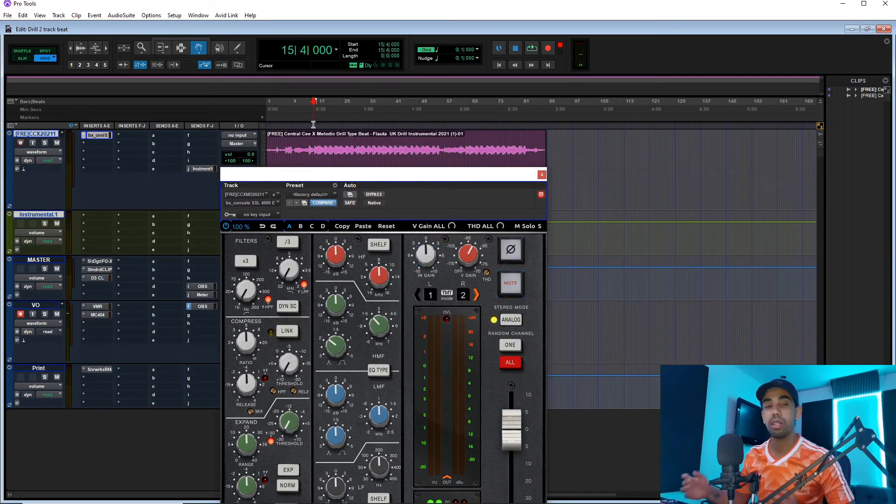
drag(335, 179, 341, 138)
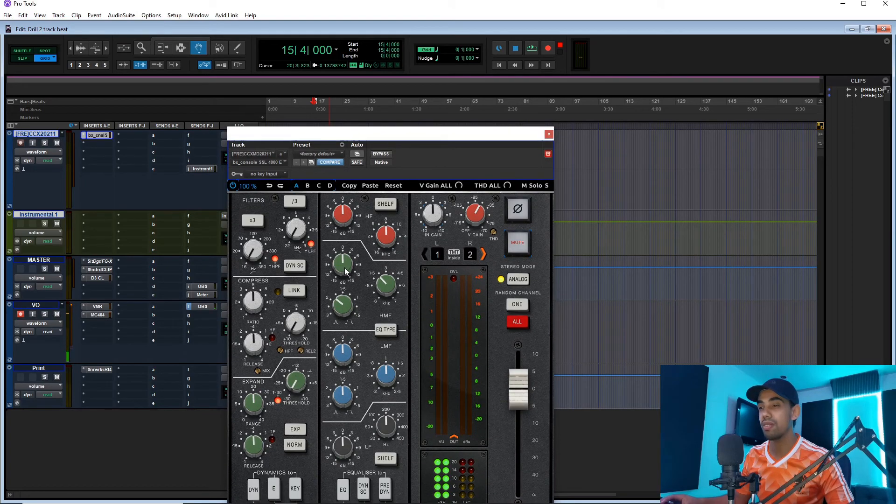
drag(367, 136, 362, 121)
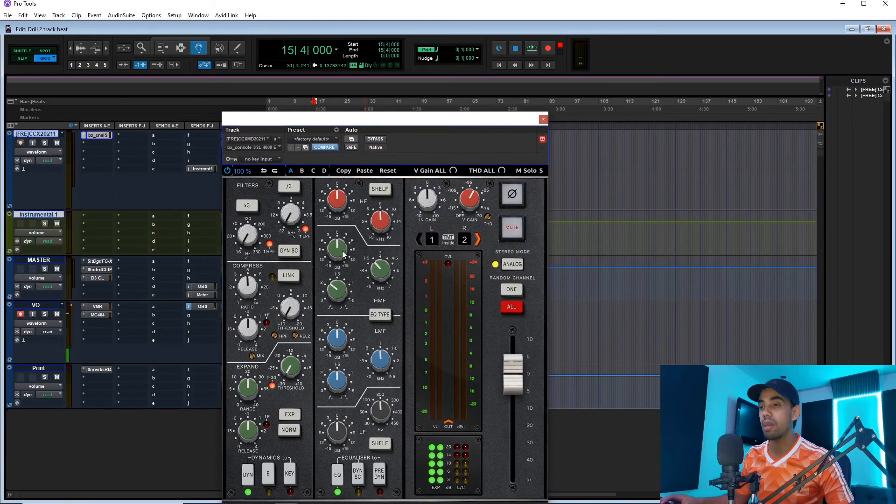
key(space)
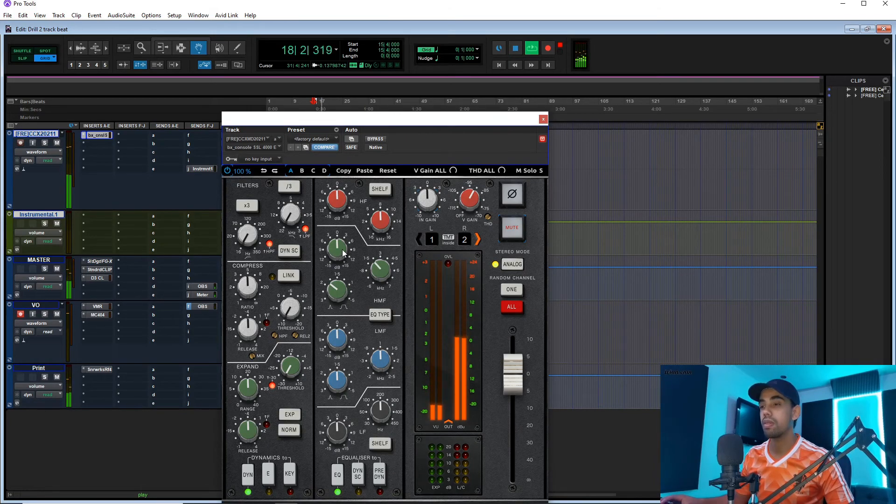
drag(343, 251, 344, 236)
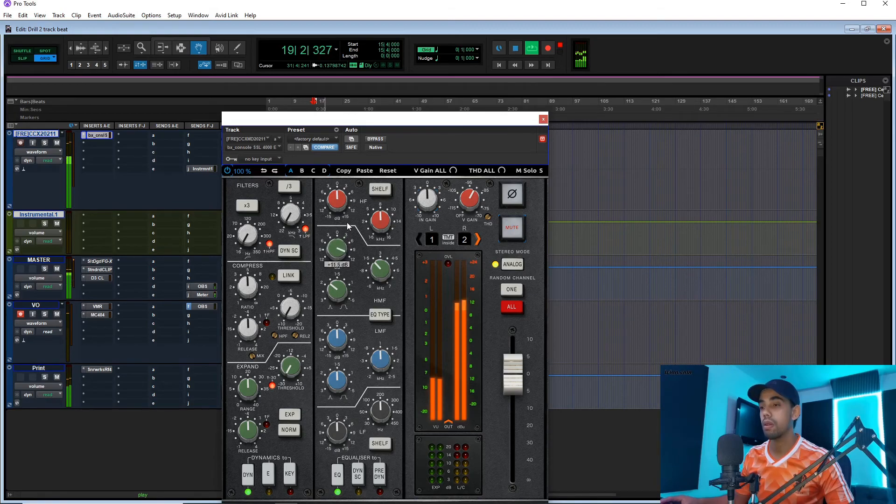
drag(377, 278, 379, 259)
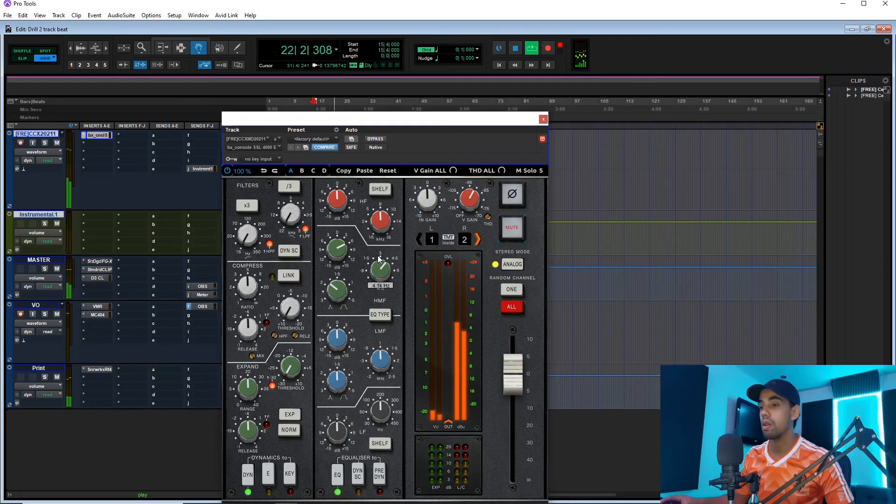
drag(343, 255, 343, 258)
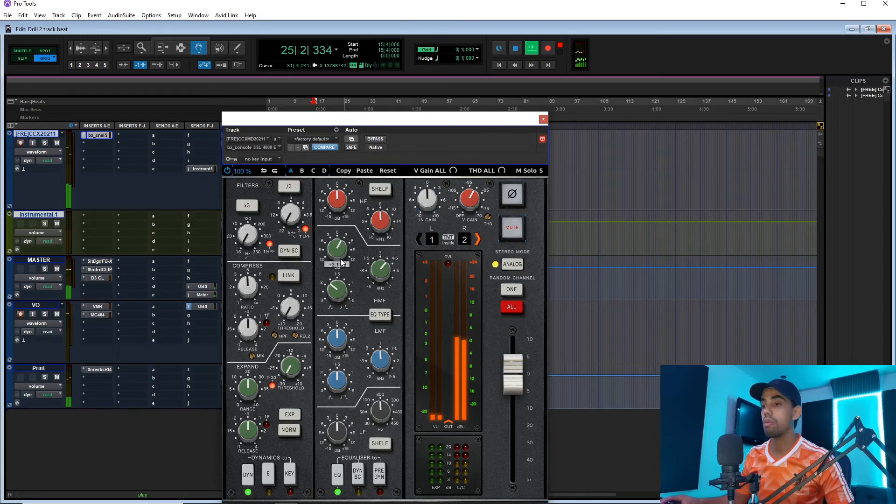
key(space)
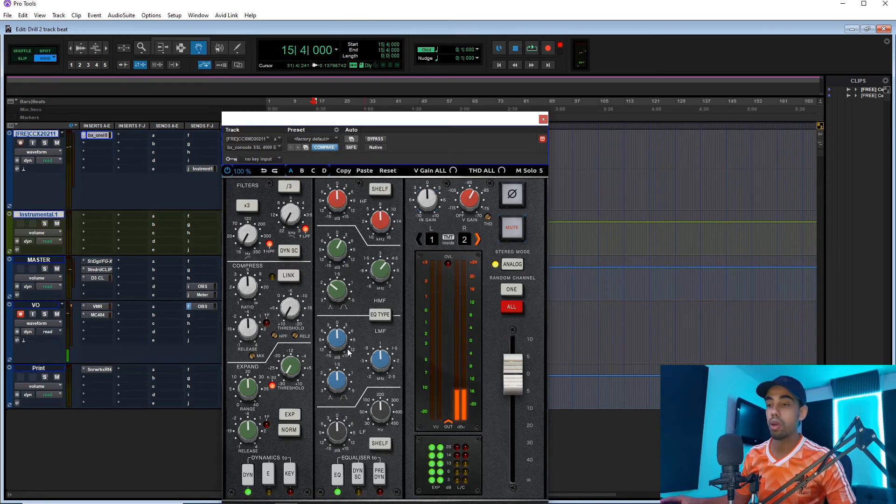
Boost the LMF band moderately with its frequency between 1.5 and 2 kHz during playback, and close the plug-in window.
key(space)
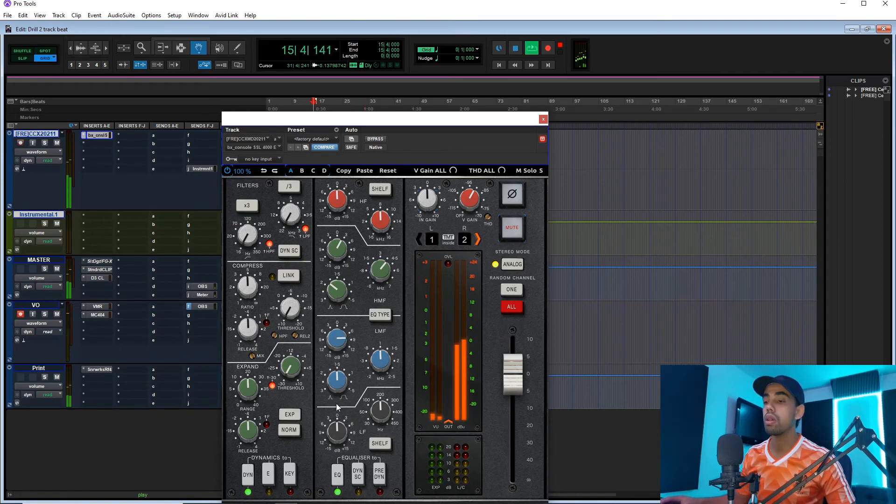
drag(376, 370, 380, 349)
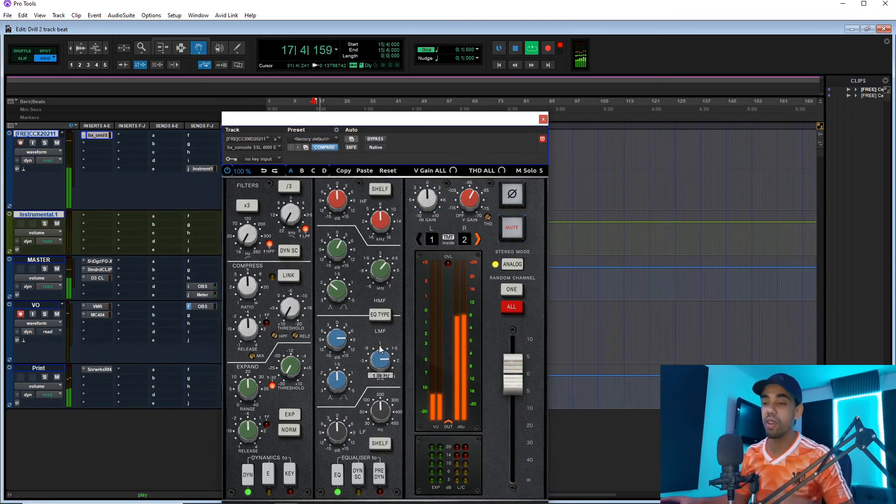
drag(380, 349, 346, 362)
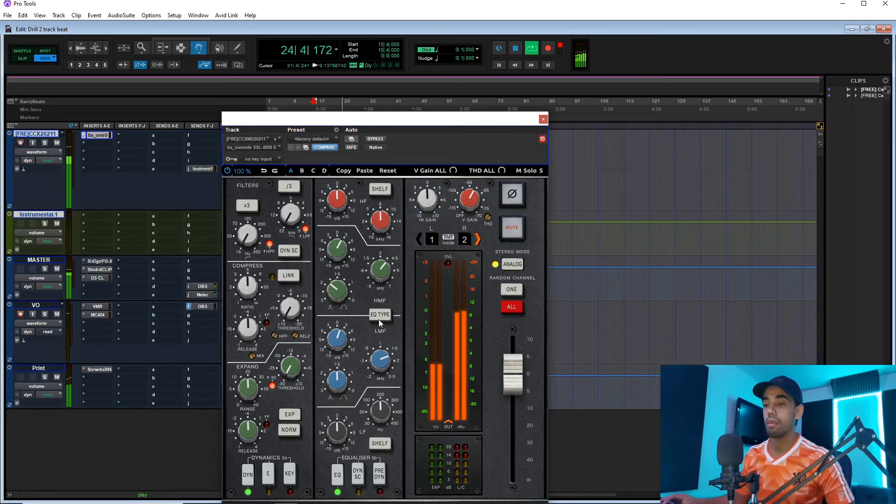
drag(342, 342, 342, 337)
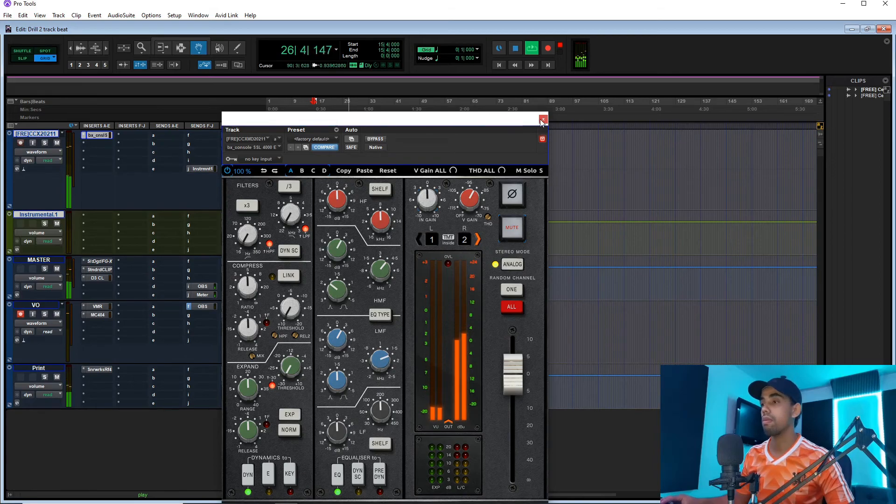
key(space)
mouse_move(382, 269)
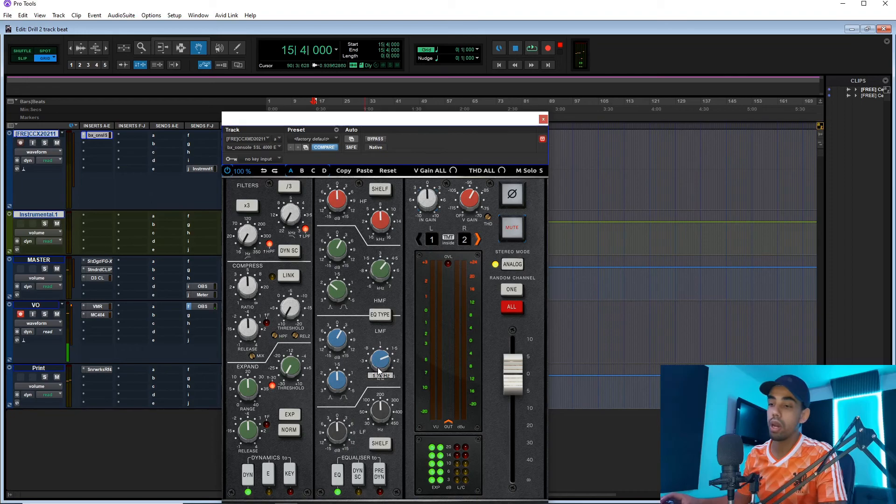
mouse_move(390, 362)
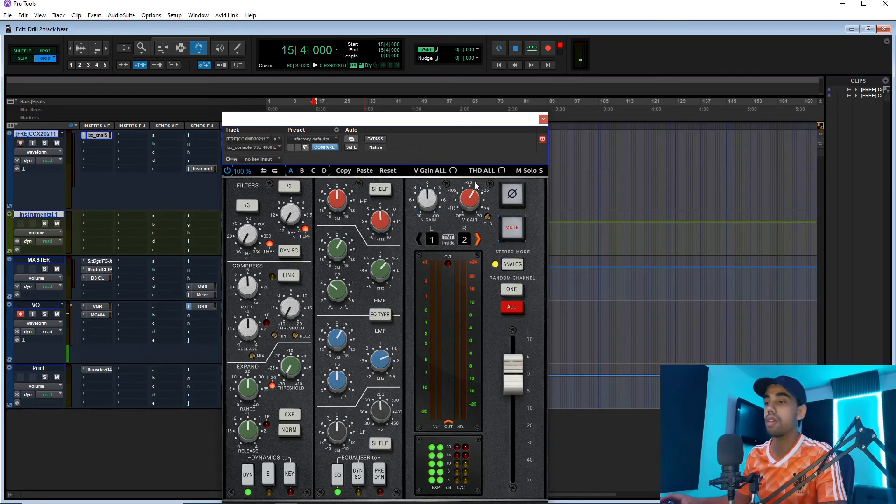
click(543, 120)
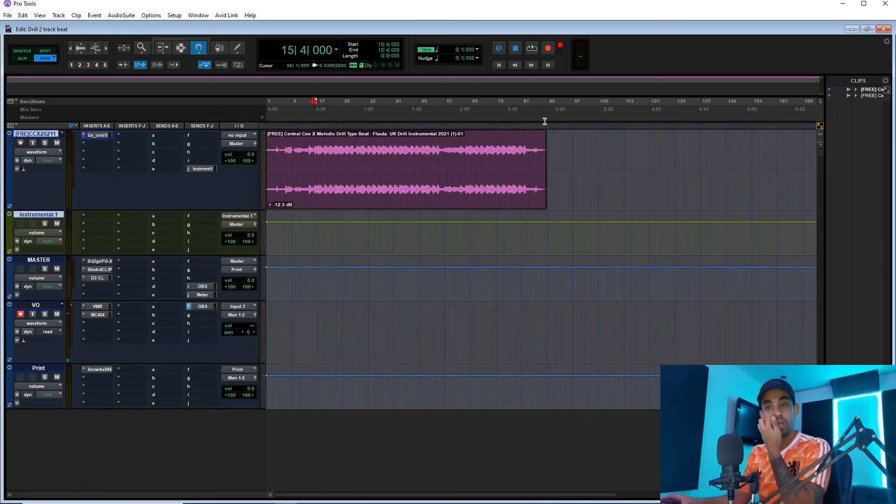
Insert the stereo F6 in the beat track's second insert slot, finding it by searching for f6.
click(96, 147)
click(114, 158)
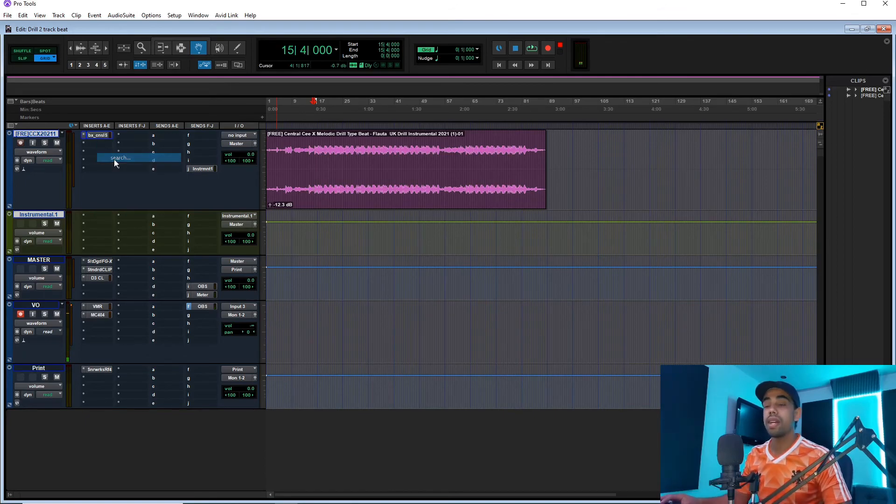
text(f6)
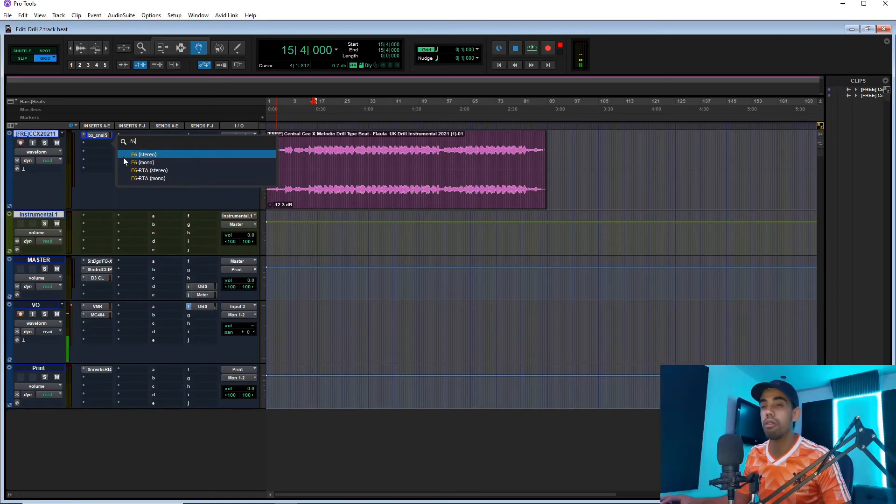
key(Return)
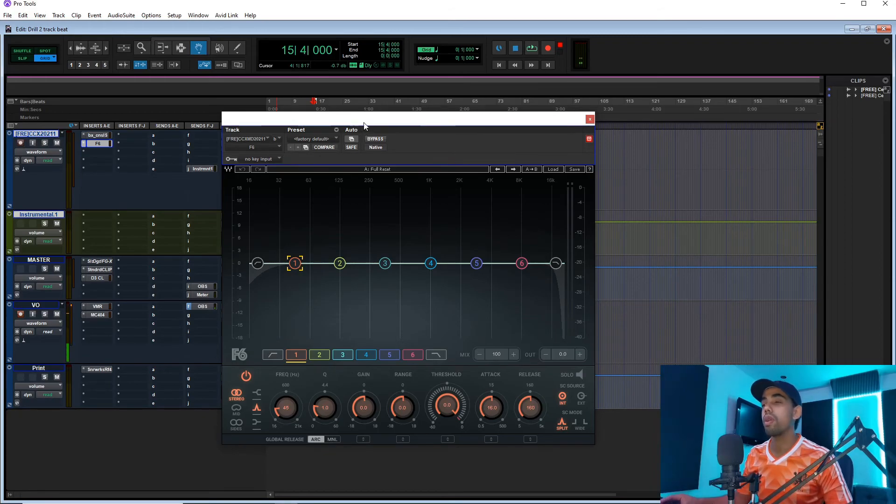
drag(364, 126, 375, 127)
Move F6 band 2 to about 163 Hz and lower its Q to 0.8 while auditioning the band in solo during playback.
click(351, 265)
mouse_move(352, 264)
mouse_down()
mouse_move(382, 265)
mouse_move(362, 264)
mouse_up()
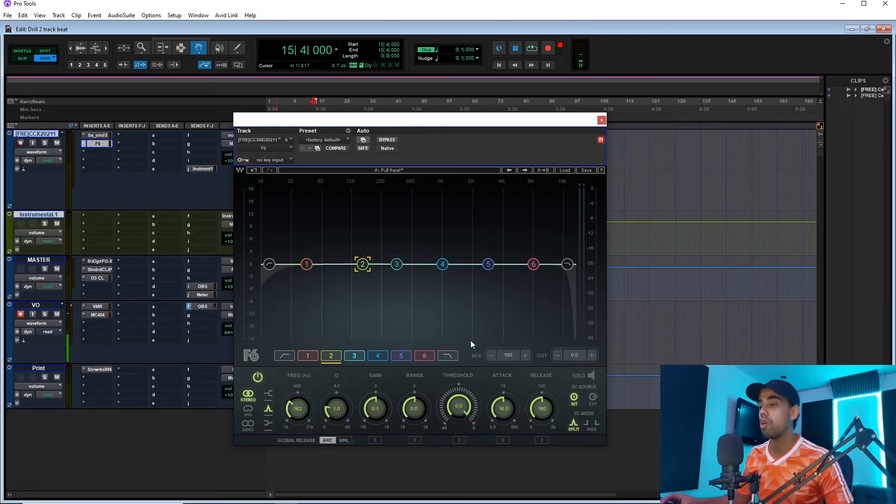
drag(465, 119, 464, 100)
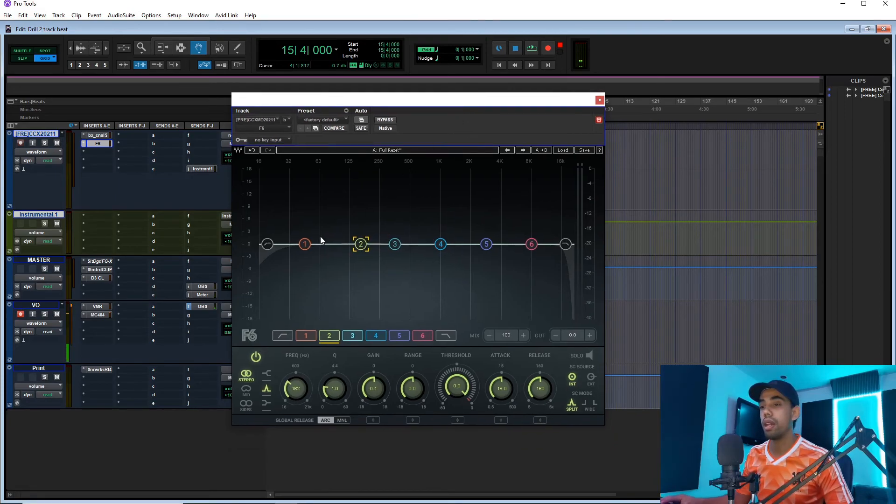
click(590, 356)
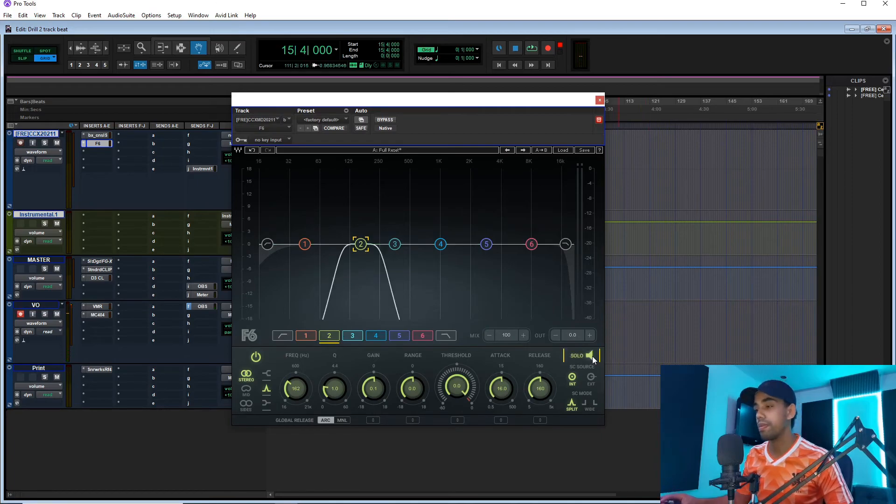
key(space)
mouse_move(360, 244)
mouse_down()
mouse_move(349, 243)
mouse_move(361, 244)
mouse_up()
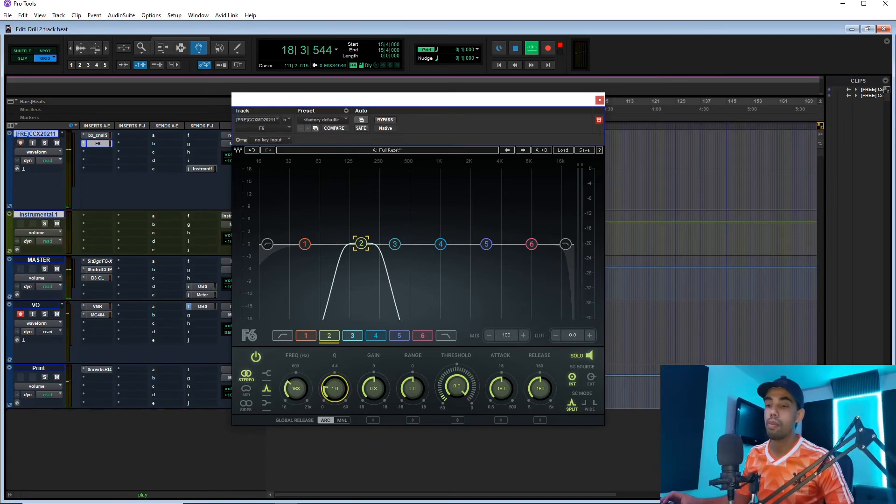
drag(335, 389, 335, 393)
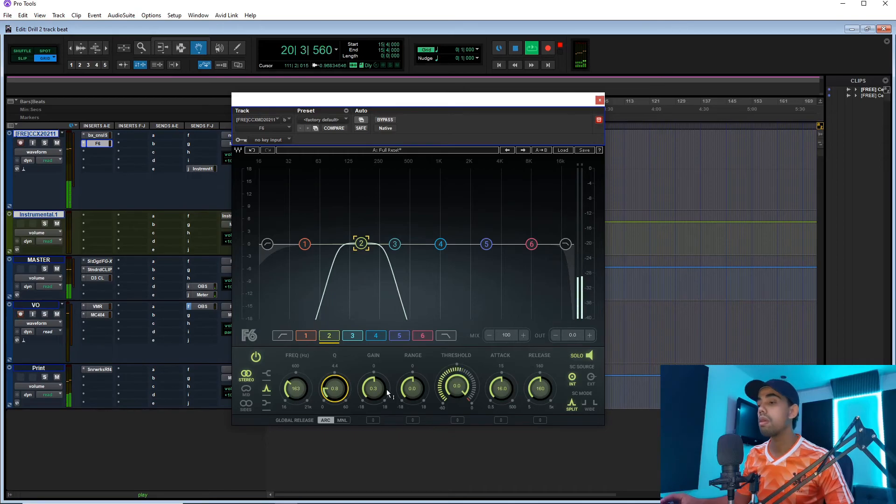
key(space)
Take band 2 out of solo, set its range to -3.2 dB and its threshold to about -14.5 dB against playback.
drag(457, 387, 456, 396)
click(577, 356)
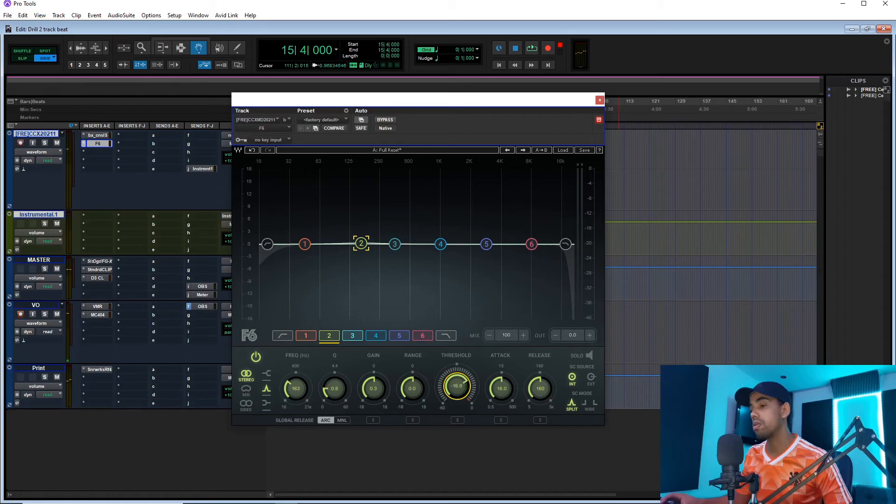
drag(455, 384, 455, 411)
drag(418, 385, 418, 394)
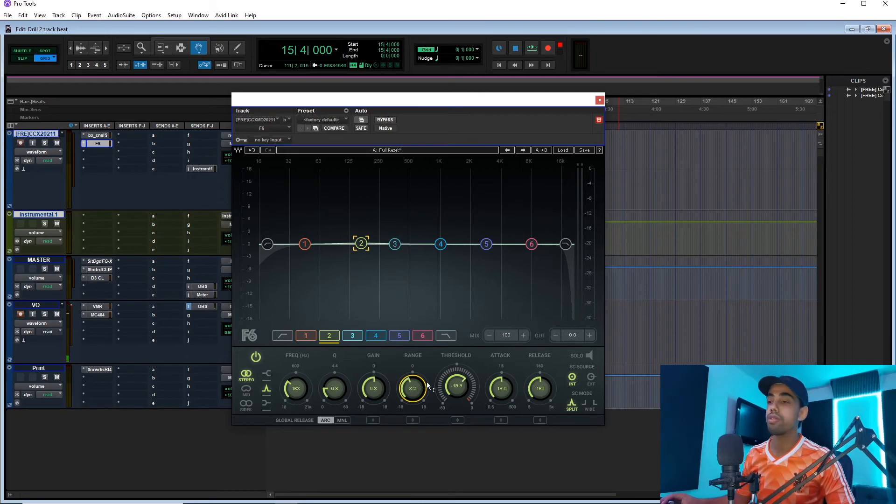
key(space)
drag(465, 391, 465, 386)
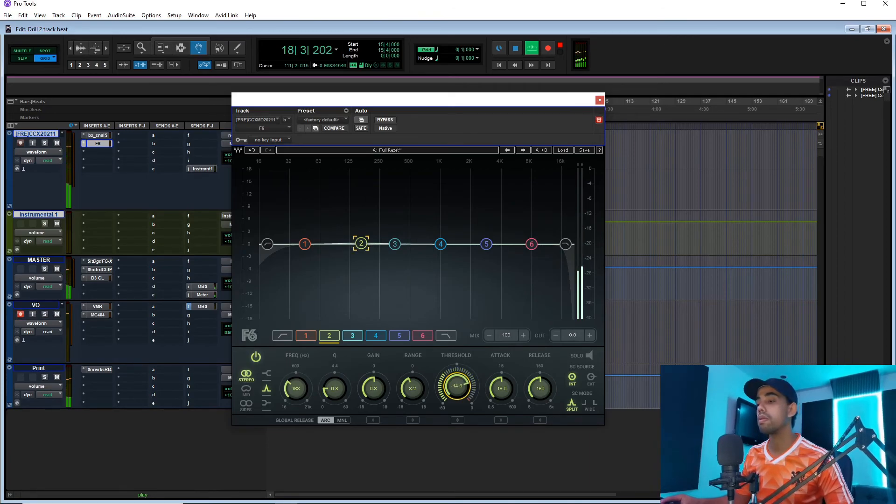
Set band 2's gain to about -0.3 dB and deepen its range to -4.0 dB during playback.
drag(374, 388, 373, 394)
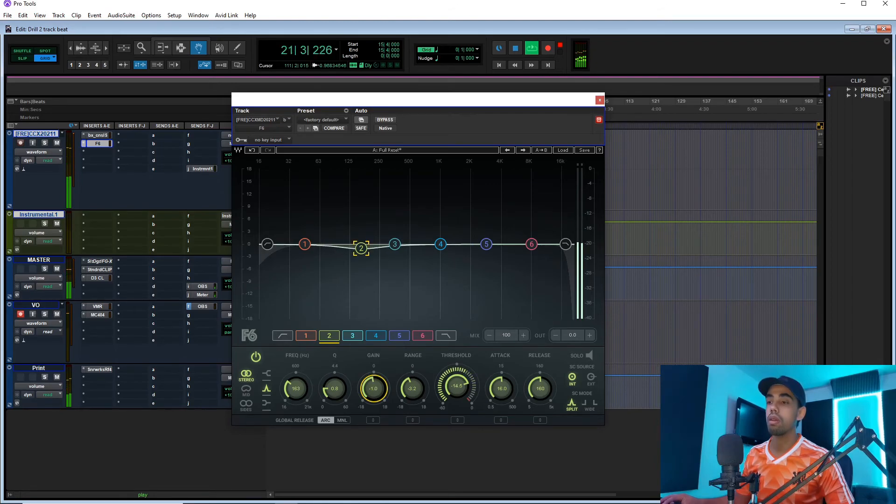
drag(376, 382, 377, 378)
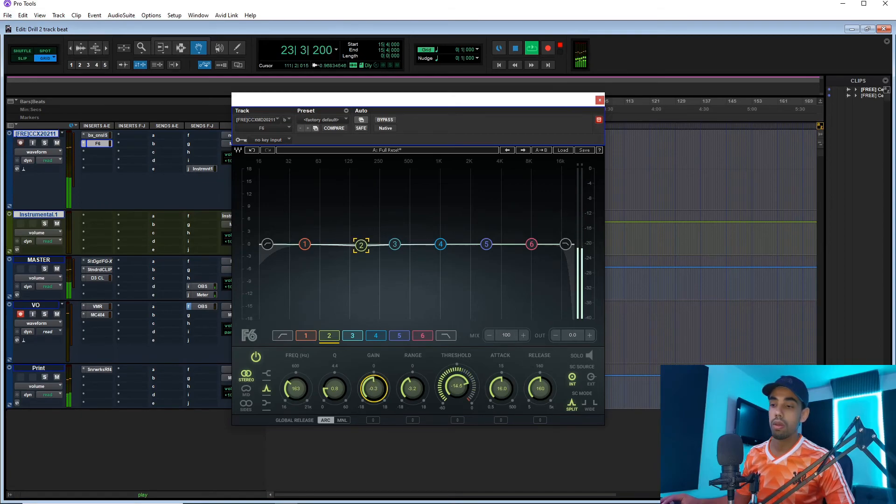
drag(404, 399, 404, 403)
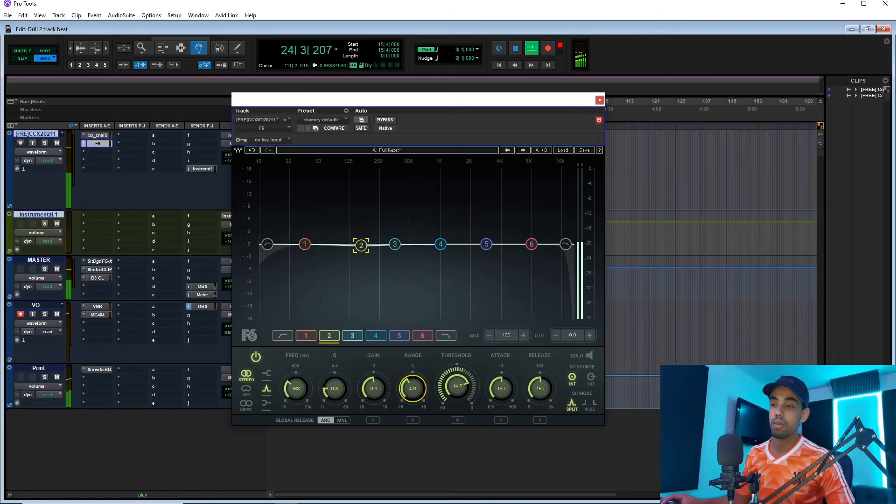
Move band 1 to about 78 Hz while auditioning it in solo, and set its threshold to about -17.9 dB.
drag(308, 244, 312, 244)
click(587, 353)
drag(319, 247, 328, 244)
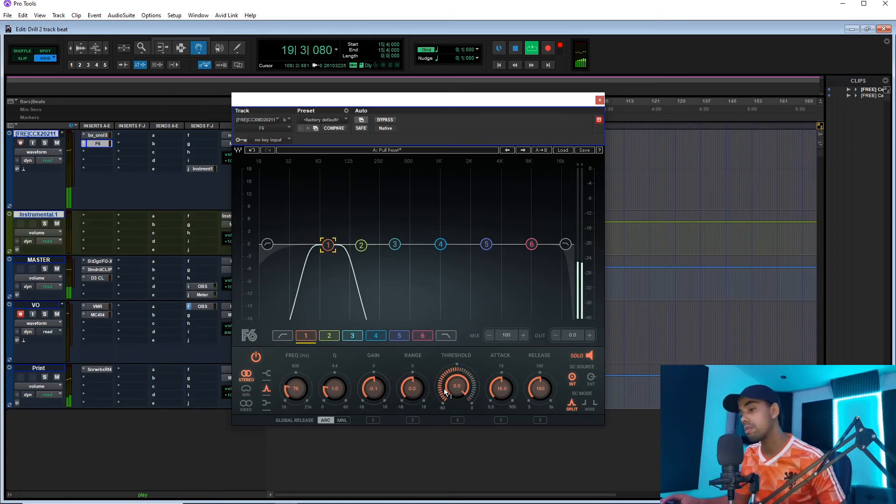
drag(457, 387, 388, 387)
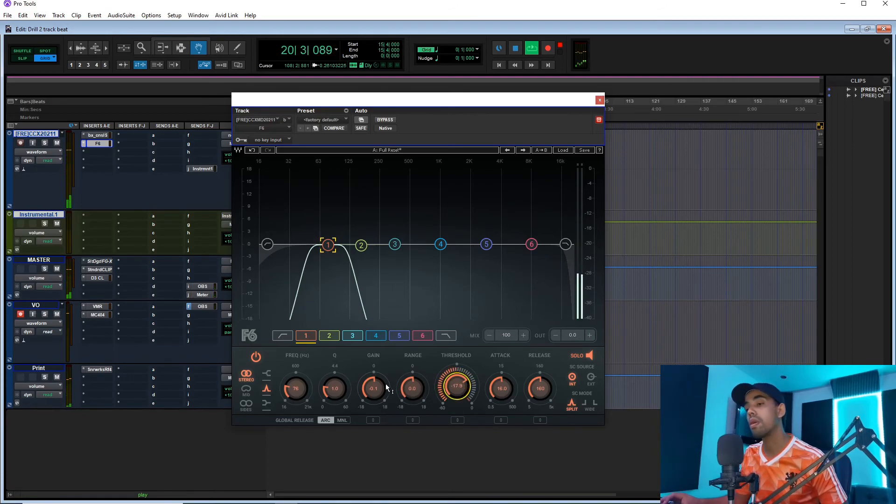
Take band 1 out of solo, restart playback and raise its range to about 3.9 dB.
click(577, 356)
key(space)
key(space)
drag(406, 390, 407, 379)
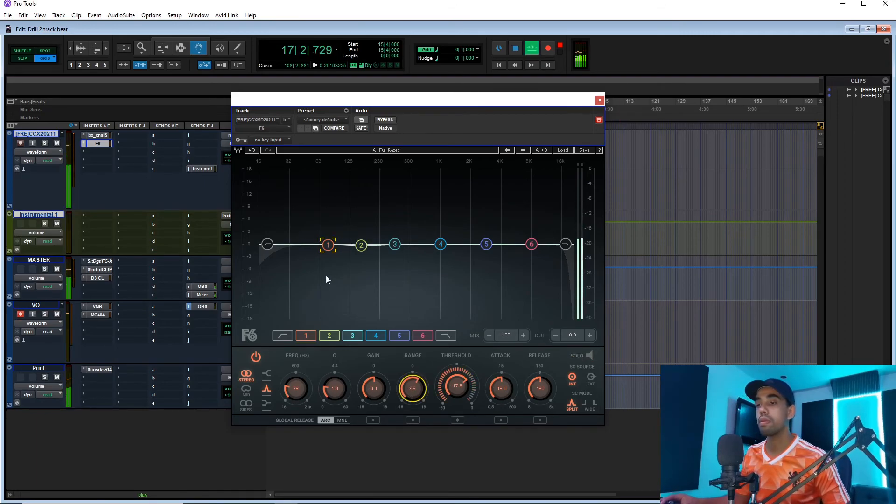
Move band 1 to about 82 Hz with a gain of about 0.6 dB, checking it both soloed and in the full beat.
mouse_move(328, 244)
mouse_down()
mouse_move(353, 245)
mouse_move(320, 244)
mouse_move(396, 245)
mouse_move(291, 240)
mouse_move(329, 242)
mouse_up()
click(583, 355)
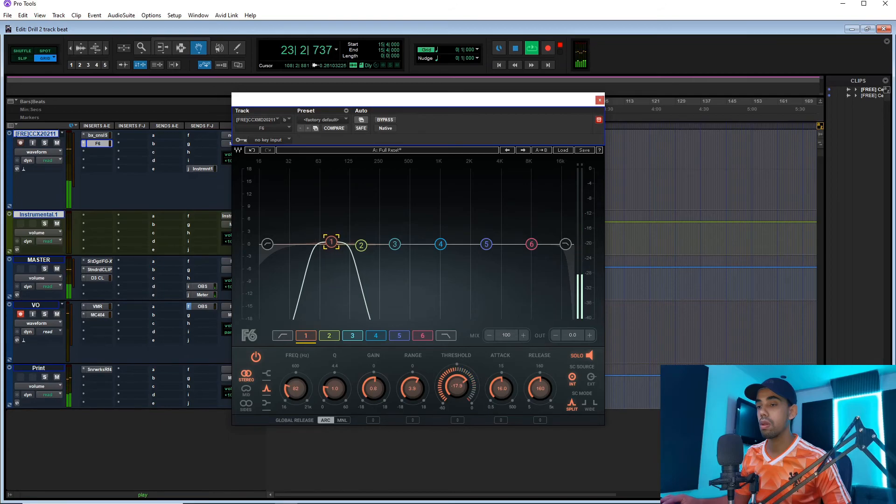
key(space)
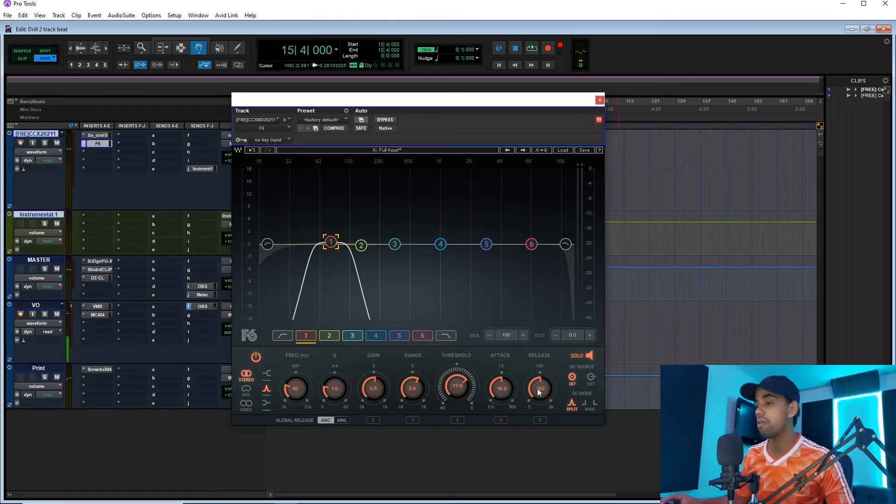
click(589, 357)
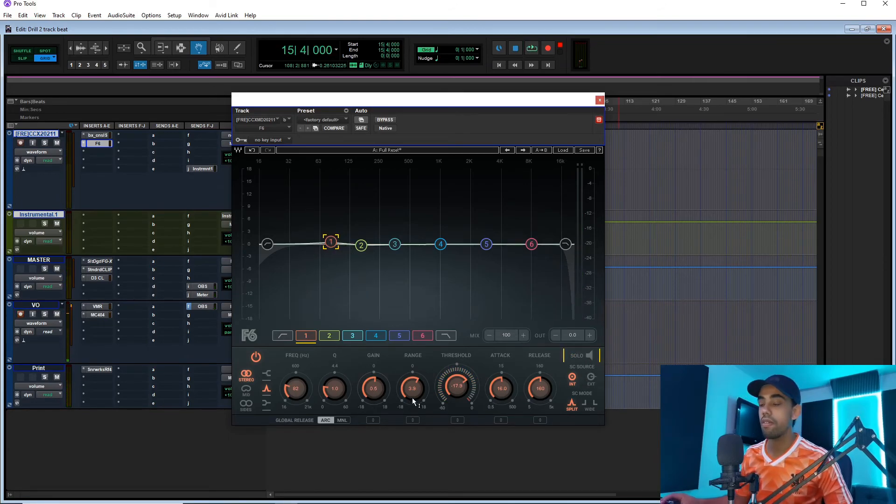
key(space)
drag(331, 247, 330, 247)
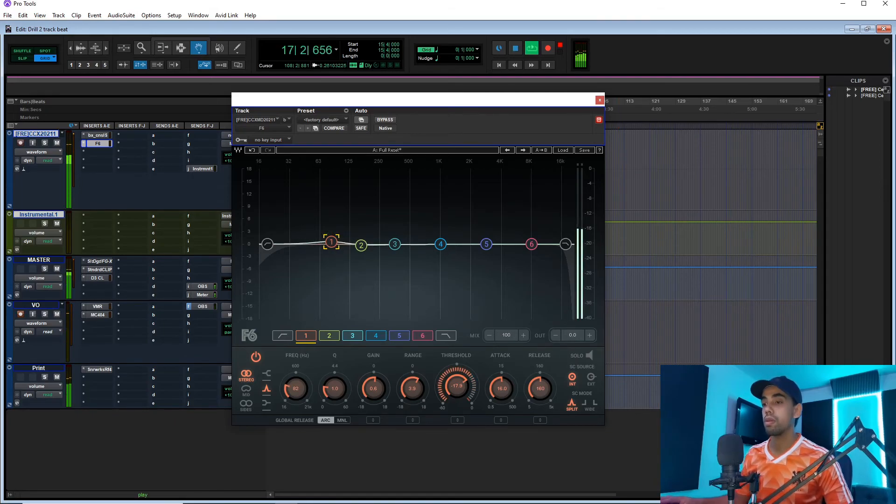
Lower band 2's gain to -1.2 dB and its range to about -5.6 dB during playback.
click(361, 245)
drag(378, 394, 378, 404)
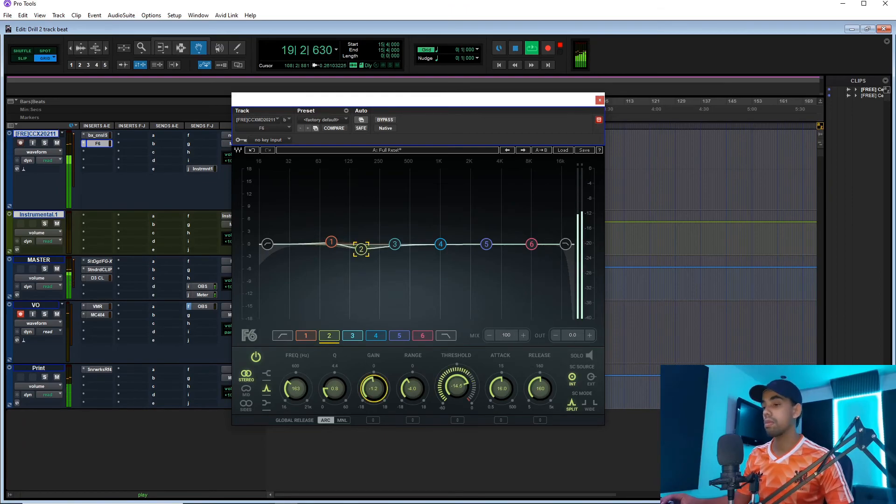
drag(400, 398, 400, 409)
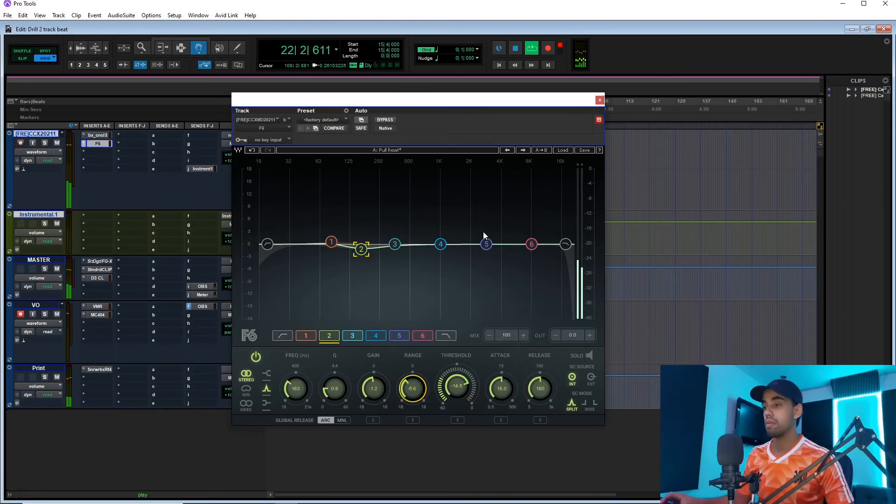
Move band 5 to about 2.7 kHz while auditioning it in solo, and turn the solo off.
click(486, 243)
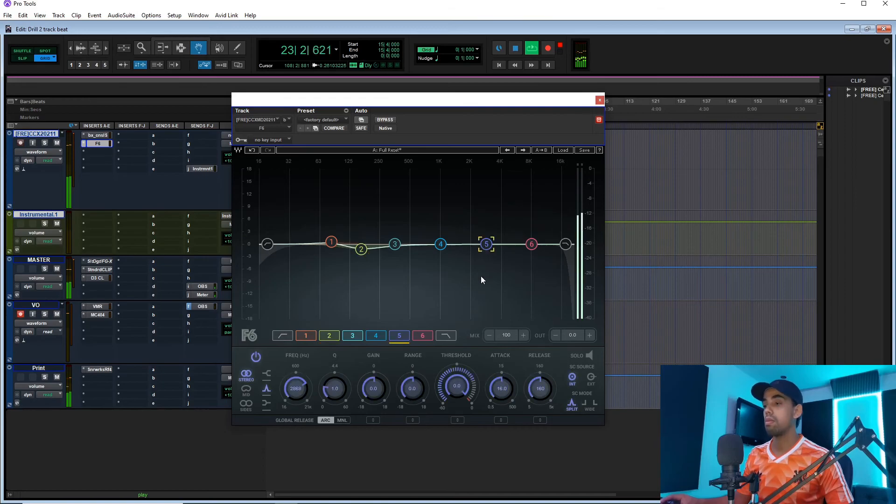
click(576, 357)
drag(486, 243, 483, 243)
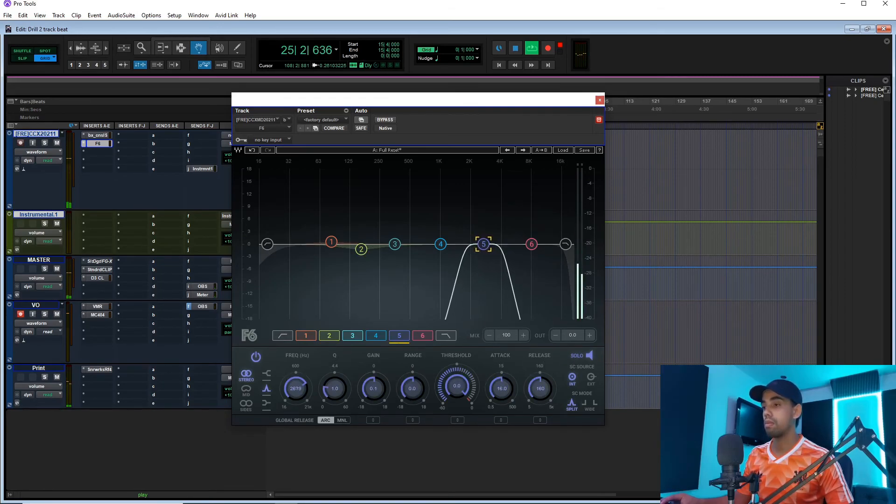
click(589, 356)
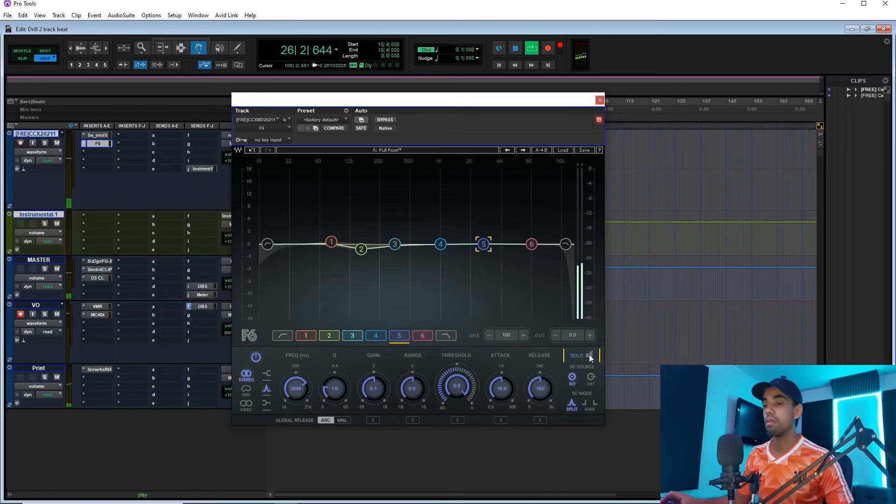
Set band 5's range to 2.2 dB and threshold to about -23.8 dB, and compare the beat with the F6 bypassed and active.
drag(412, 389, 441, 389)
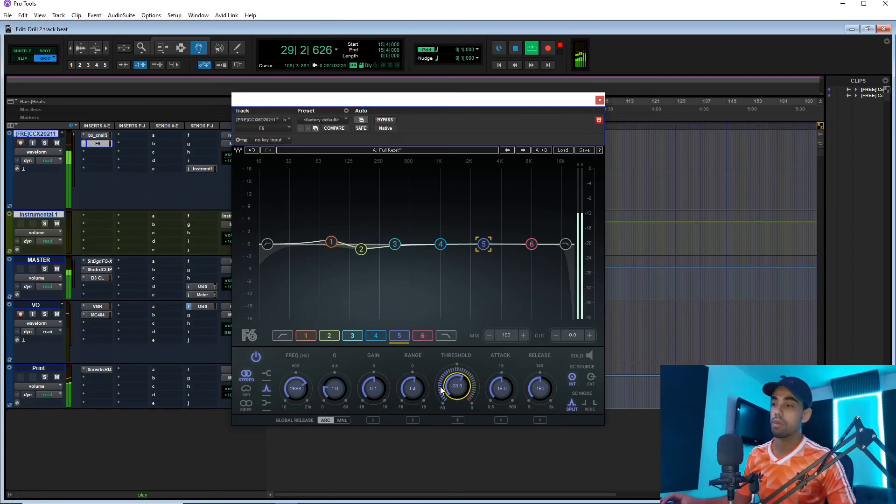
drag(413, 388, 413, 383)
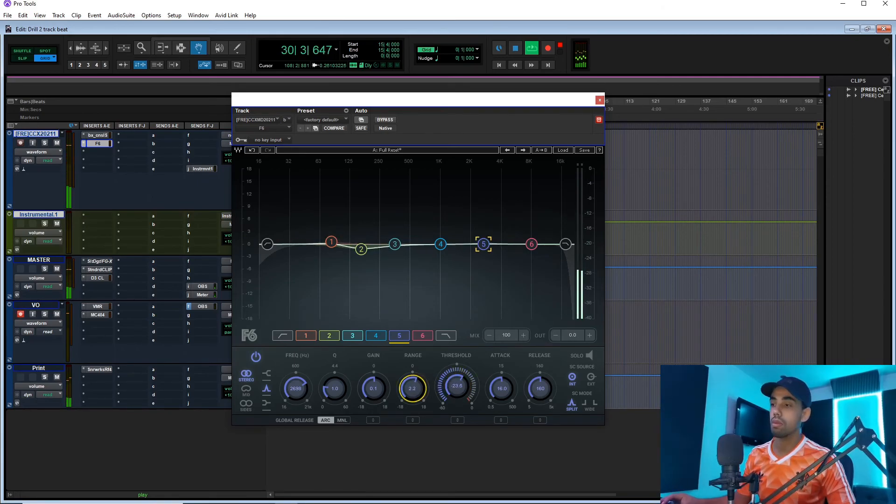
click(386, 120)
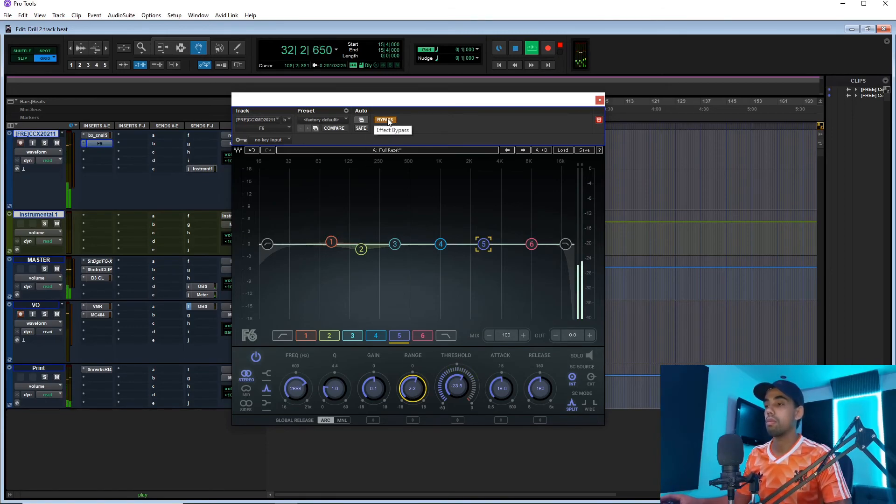
click(387, 120)
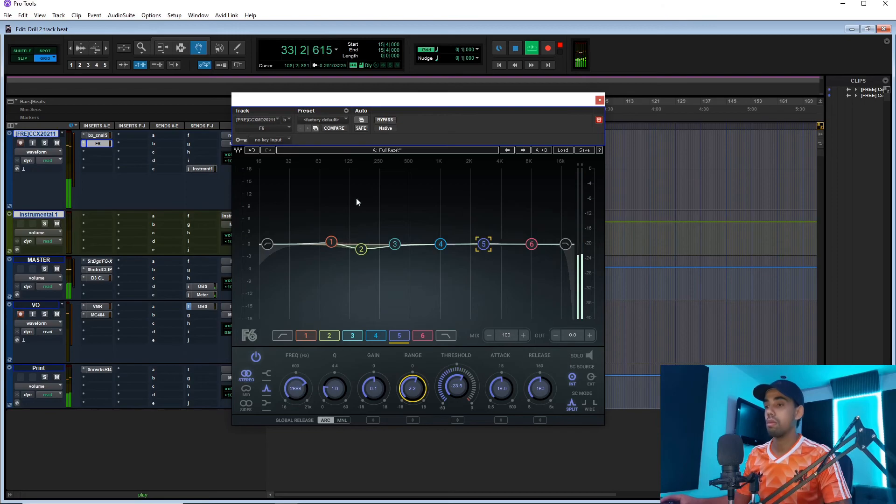
Lower band 2's gain to about -1.6 dB, close the F6 window and stop playback.
click(363, 258)
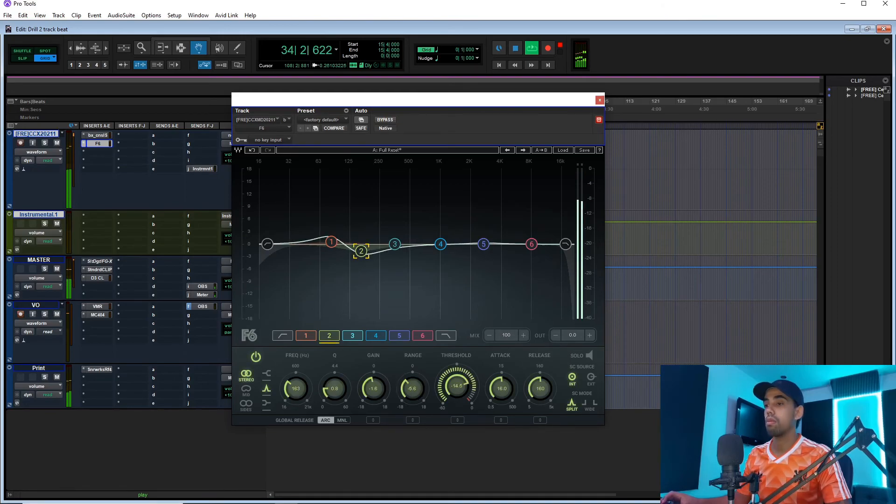
click(599, 100)
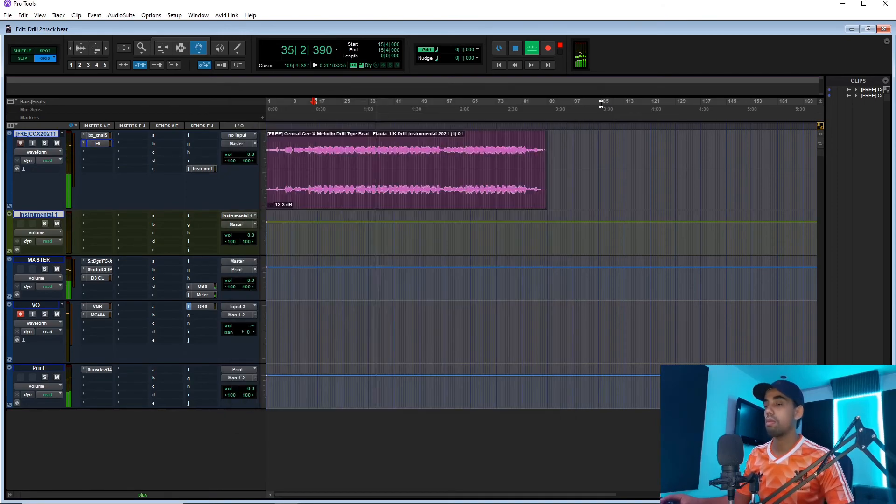
key(space)
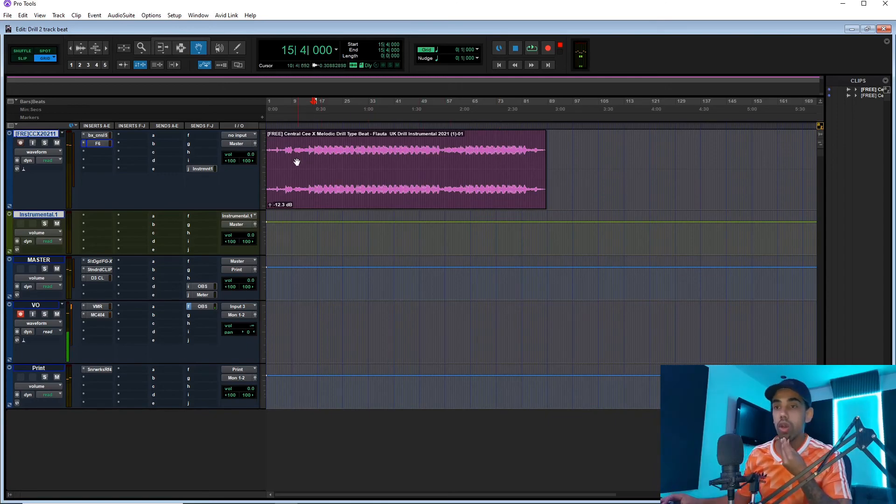
Reopen the F6 on the beat track and select band 5 to review its settings.
click(98, 143)
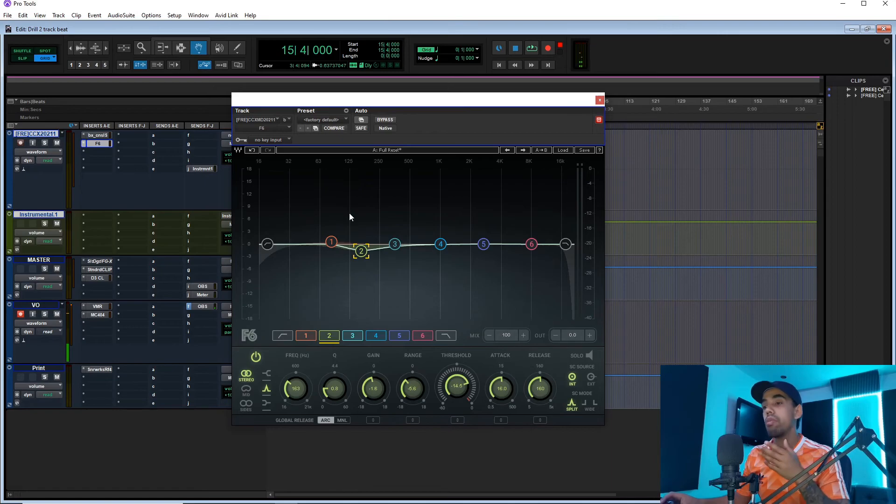
click(484, 244)
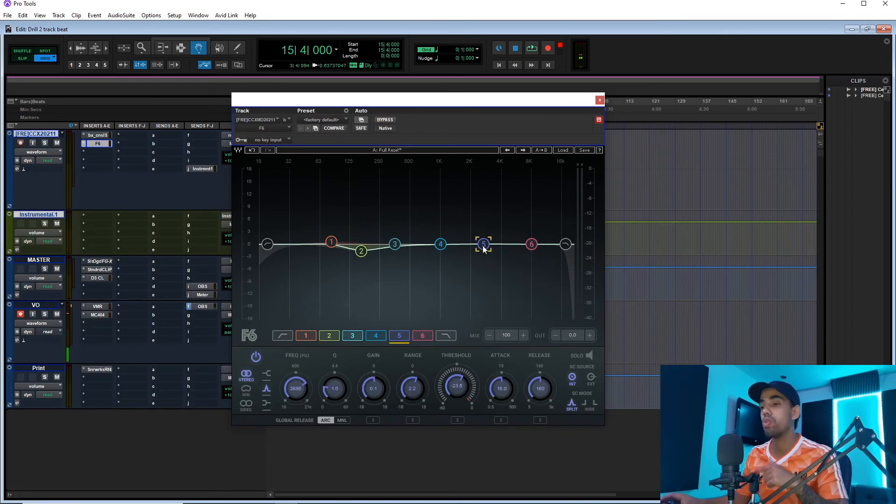
Review band 1's settings in the F6 and close the plug-in window.
click(327, 244)
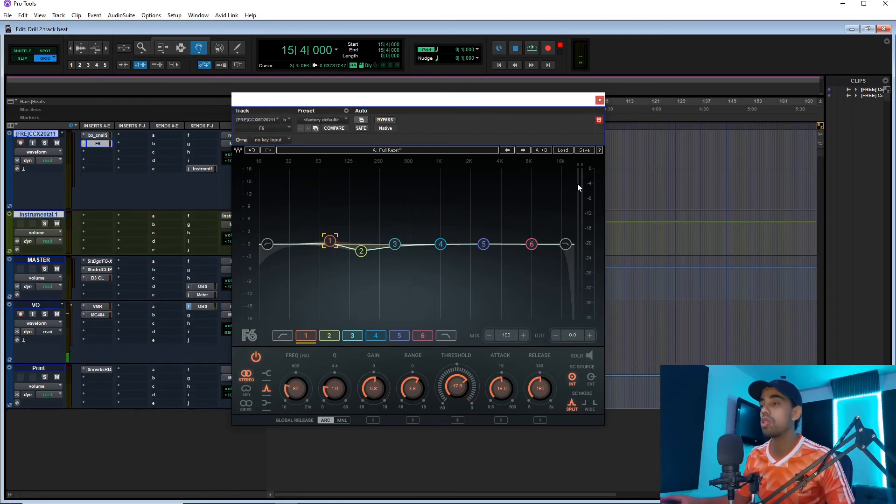
click(599, 100)
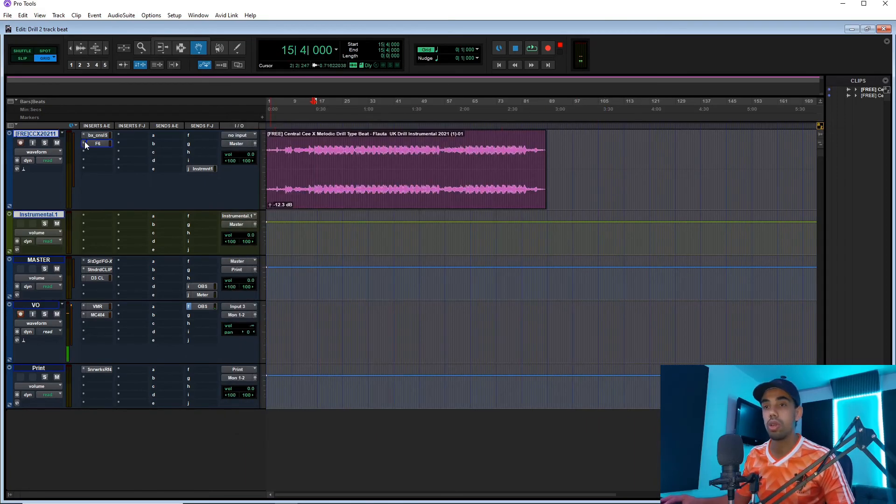
click(94, 152)
click(113, 163)
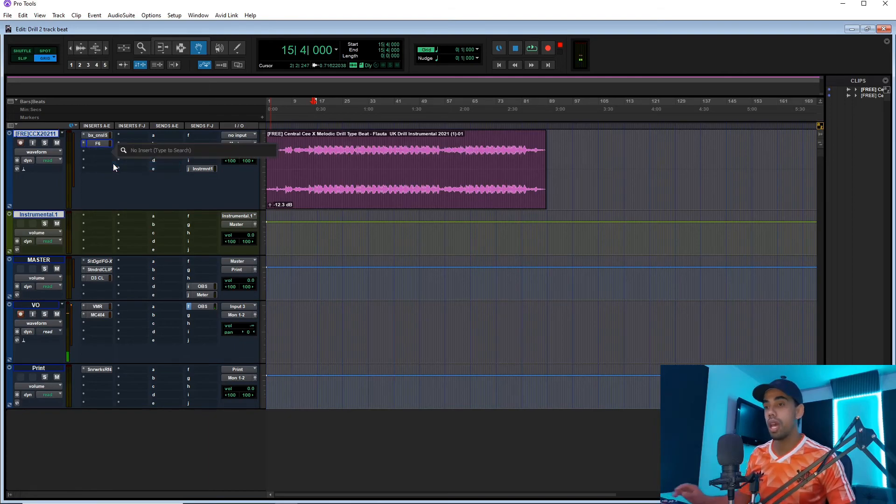
text(virt)
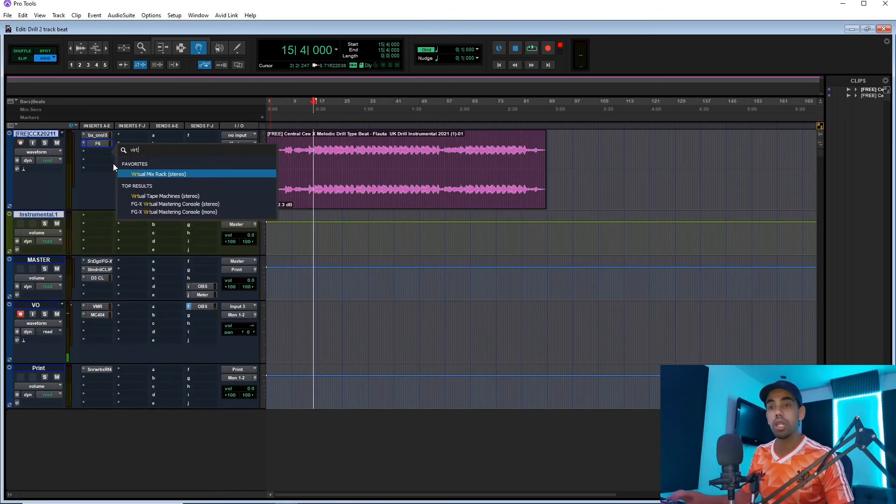
click(135, 172)
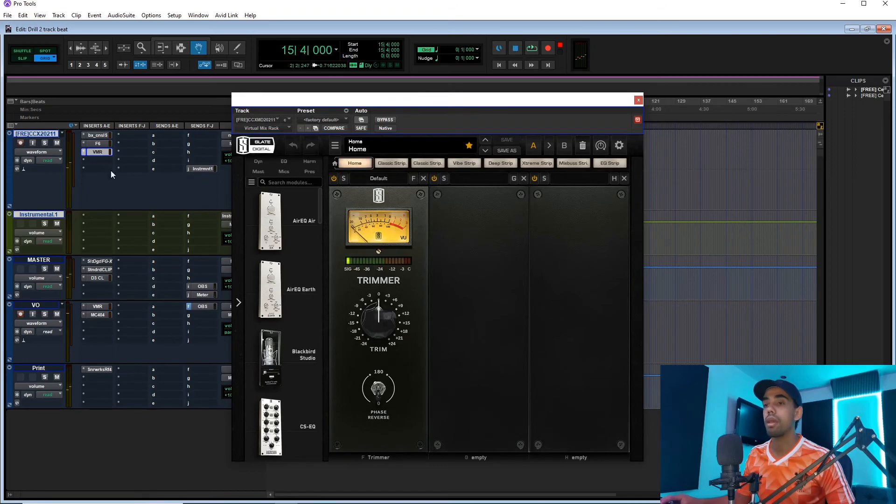
click(97, 151)
click(91, 156)
Insert the stereo Virtual Tape Machines plug-in in the beat track's third insert slot.
click(96, 150)
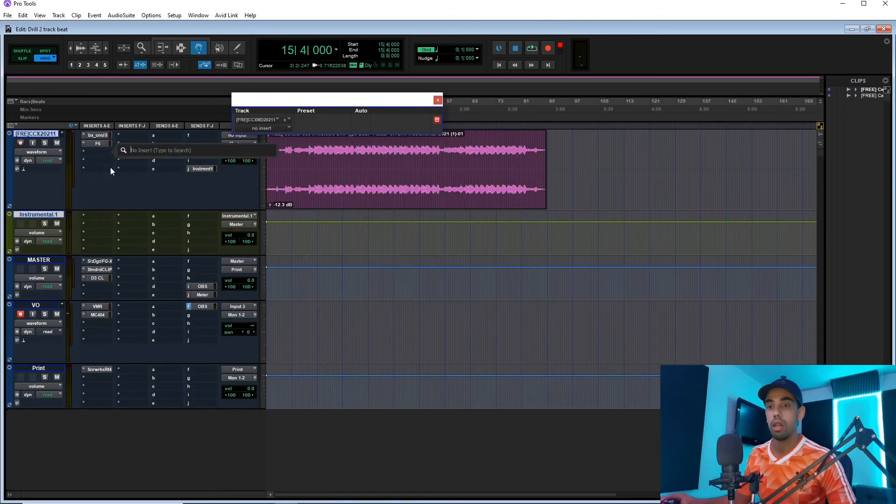
text(virtual)
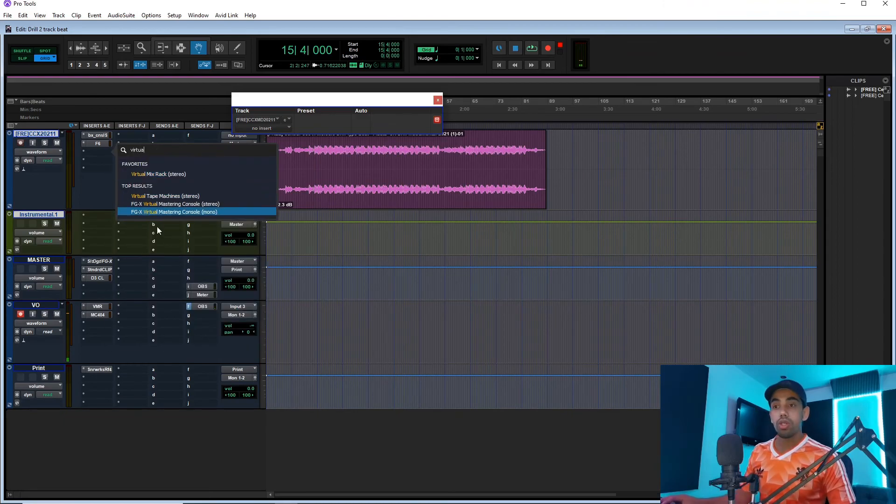
click(175, 197)
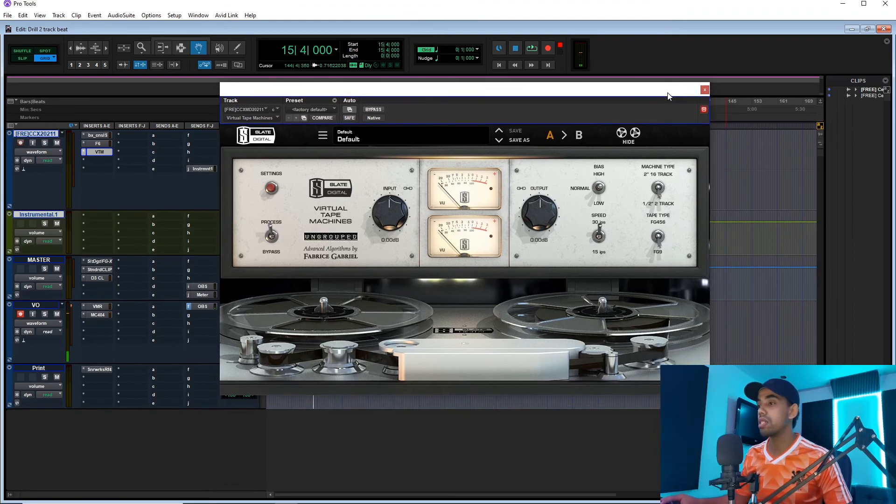
Set the tape machine's speed to 15 ips and its noise reduction to -80 dB, and close the settings.
click(597, 235)
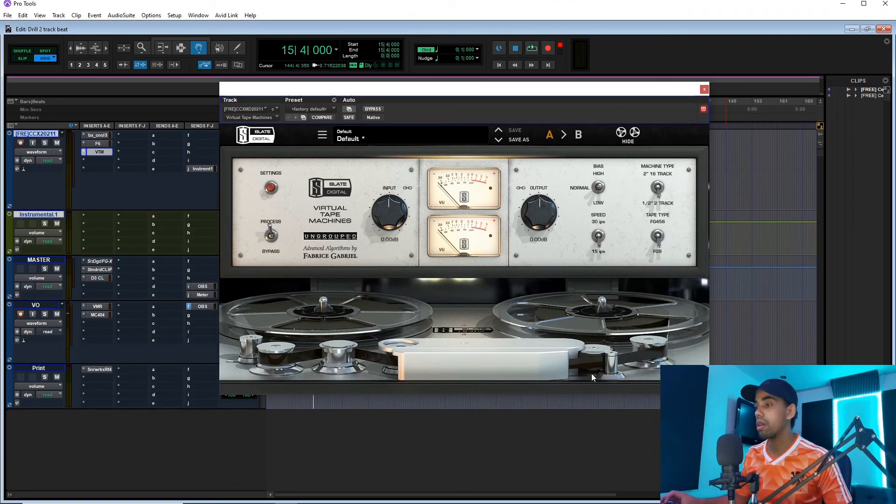
click(271, 189)
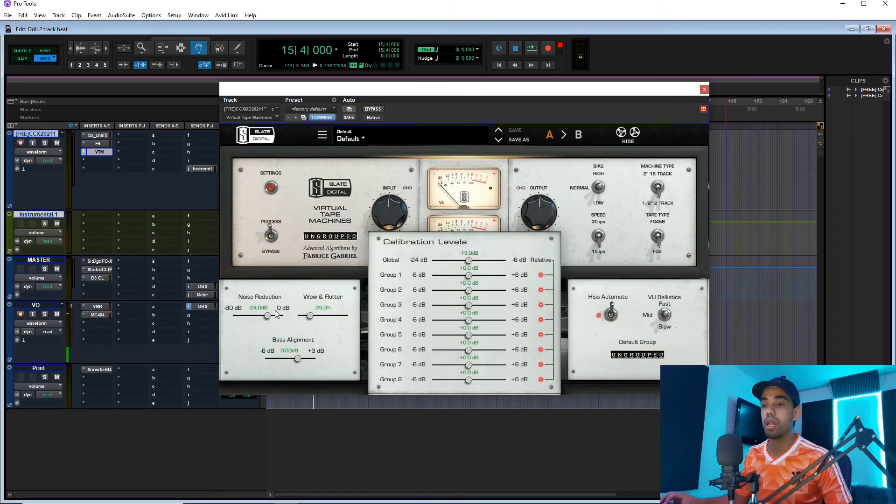
click(234, 317)
click(271, 188)
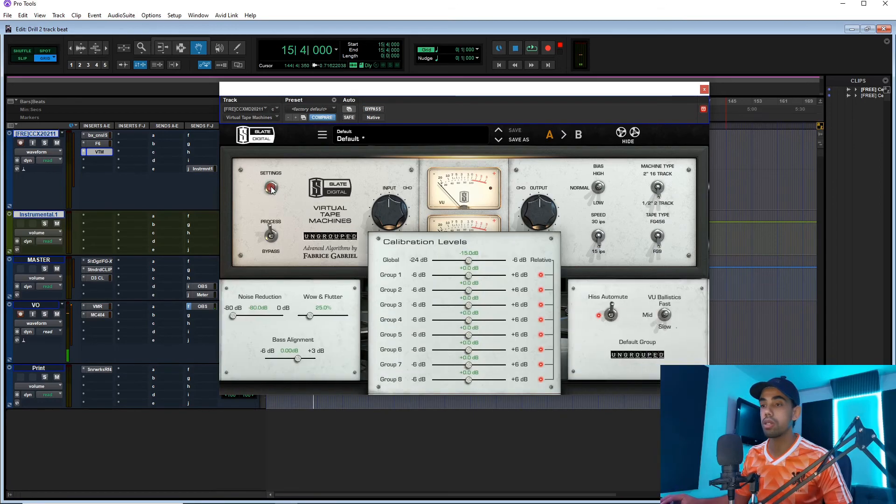
Lower the tape machine's output to about -2.7 dB during playback, and compare the beat with the plug-ins bypassed and active.
key(space)
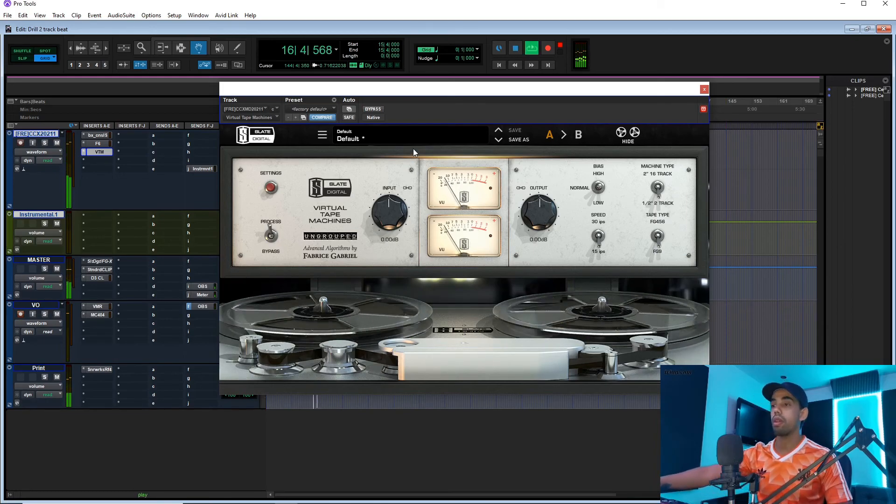
click(377, 109)
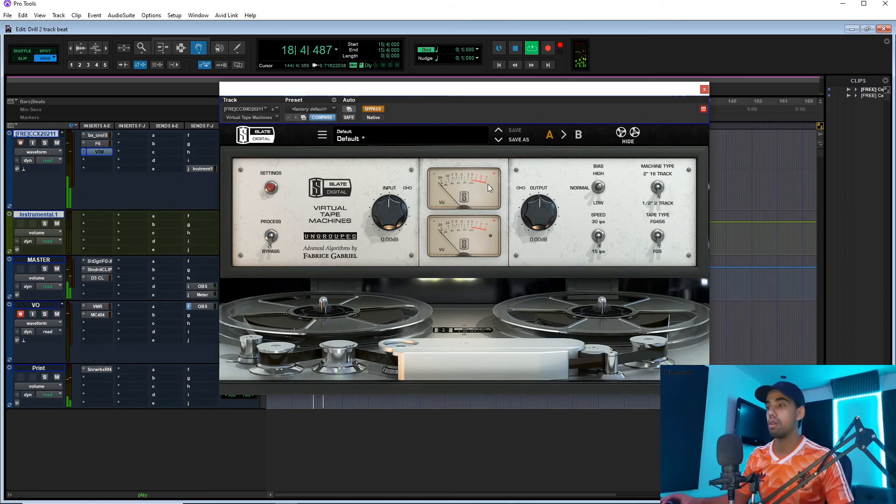
click(372, 108)
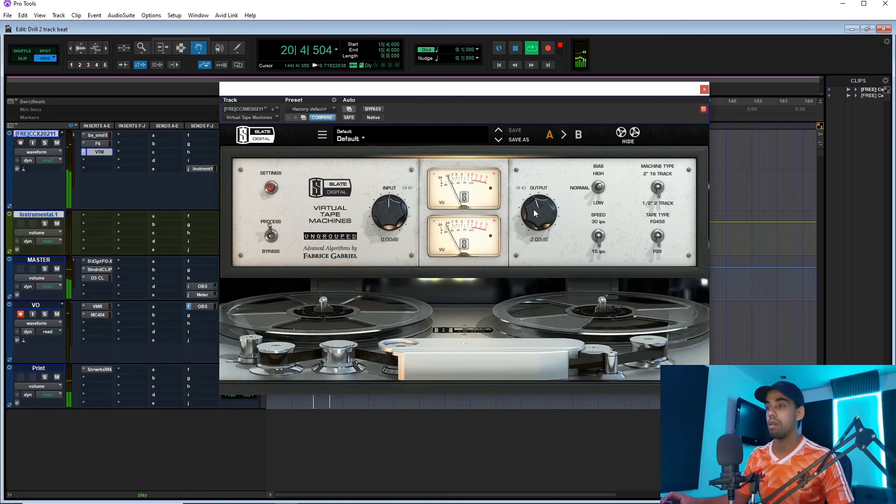
drag(533, 209, 533, 212)
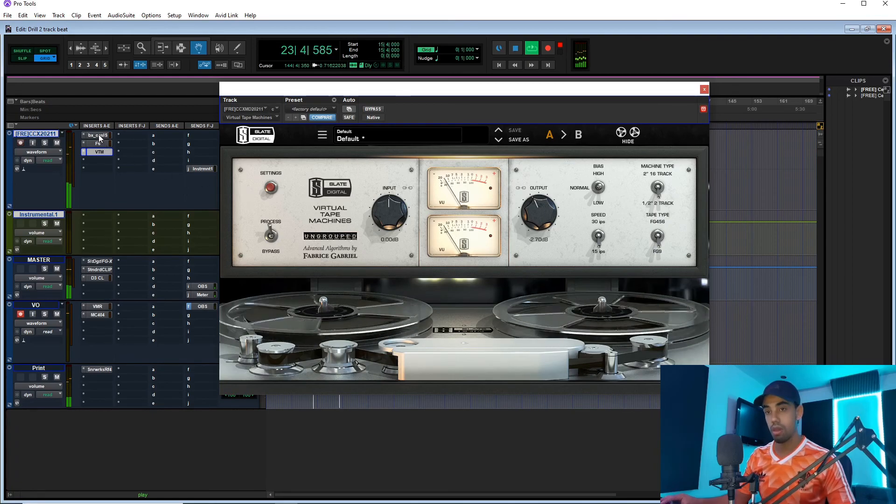
key(shift+a)
key(shift+a)
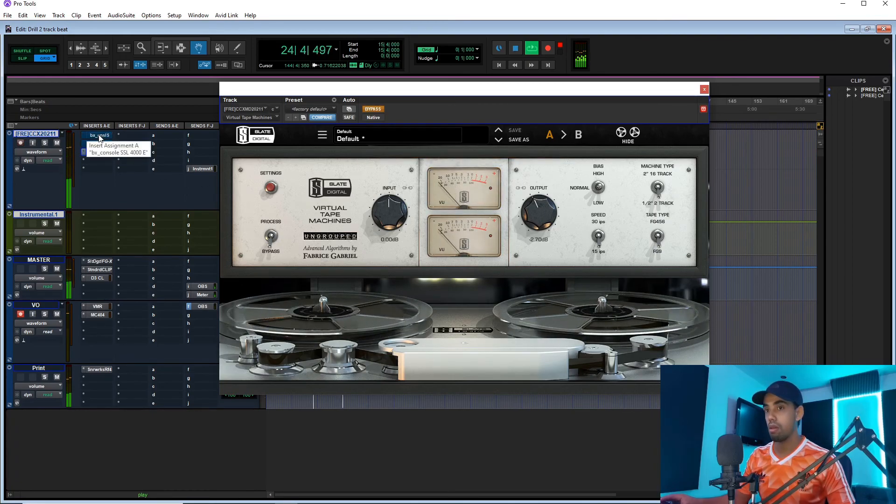
Insert the stereo FabFilter Pro-Q 2 in the beat track's fourth insert slot.
click(103, 161)
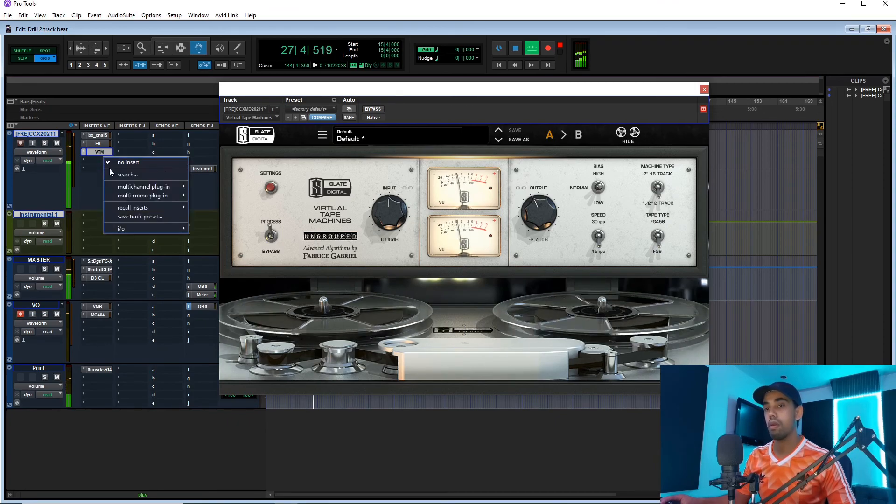
text(f6)
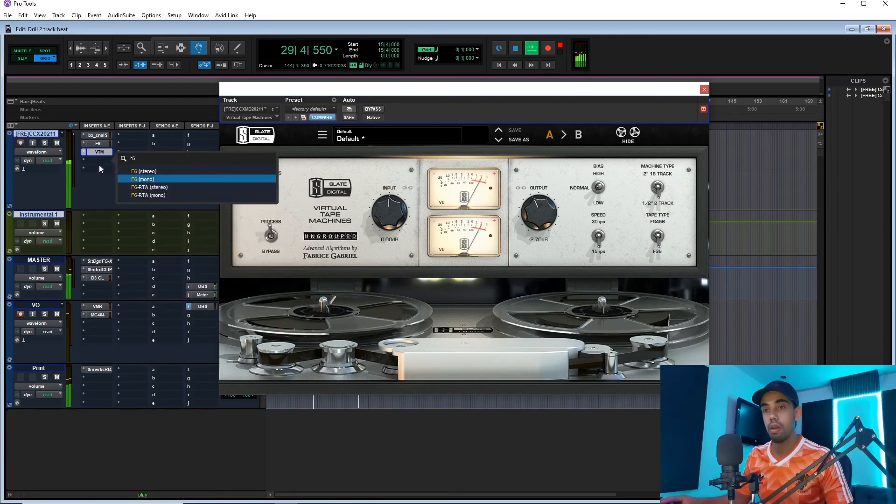
key(BackSpace)
key(BackSpace)
text(pro)
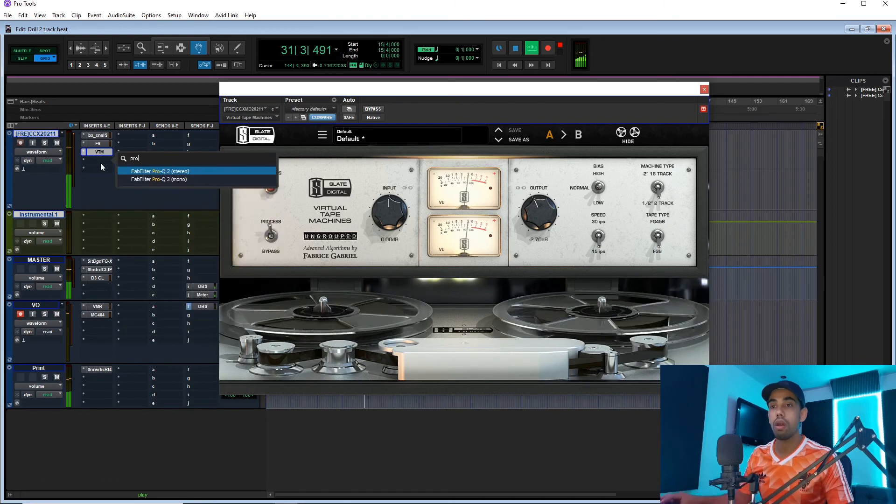
click(136, 171)
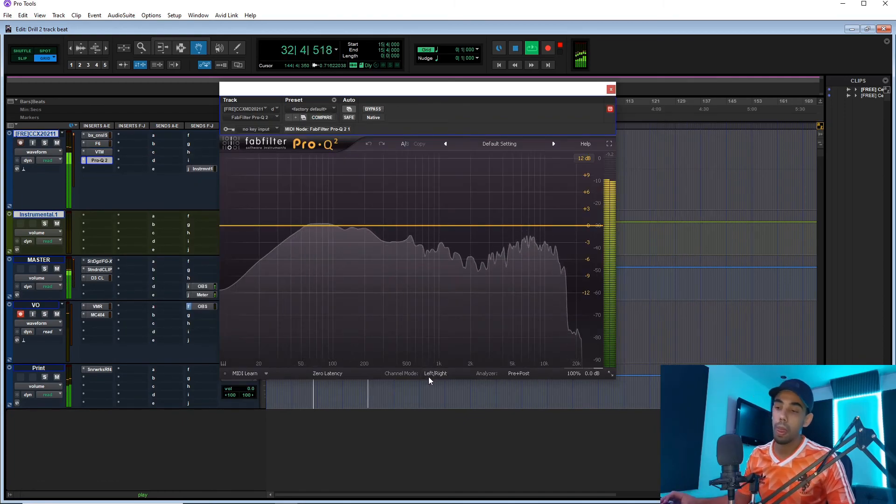
Switch the Pro-Q 2 to Mid/Side mode and add a Side bell boost of about 1.4 dB near 1120 Hz.
click(428, 374)
click(451, 394)
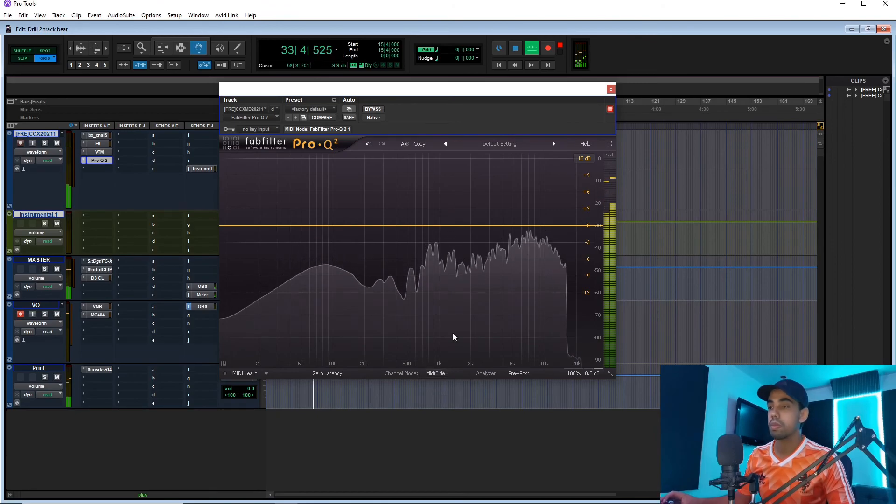
key(space)
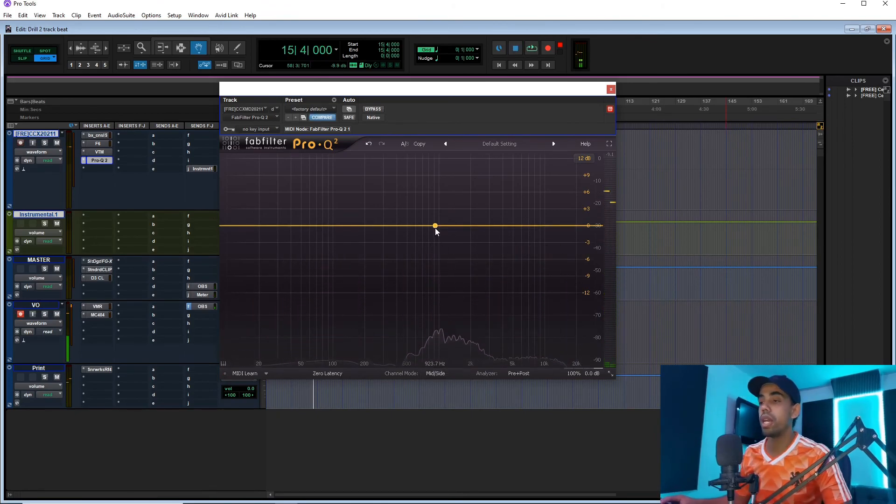
drag(438, 226, 443, 218)
right_click(444, 217)
mouse_move(482, 261)
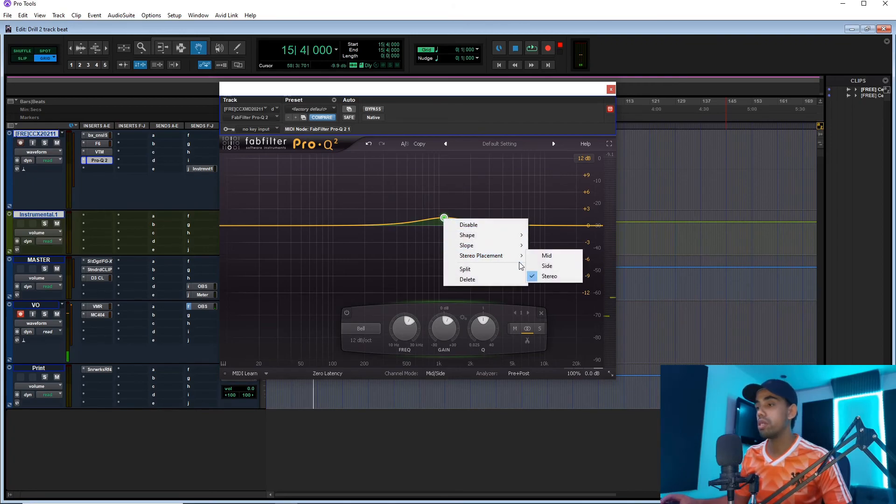
click(536, 265)
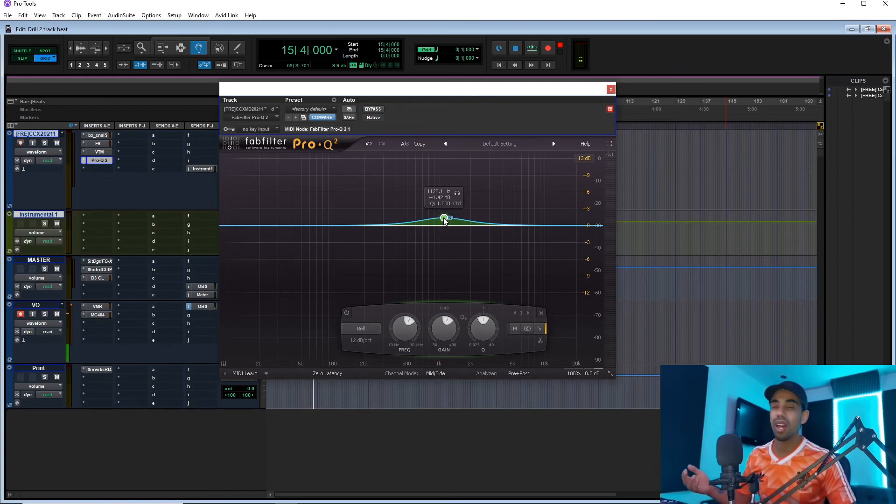
Move the Side band to about 1680 Hz and +2.5 dB with playback, and check its stereo placement options.
drag(444, 218, 478, 192)
key(space)
key(space)
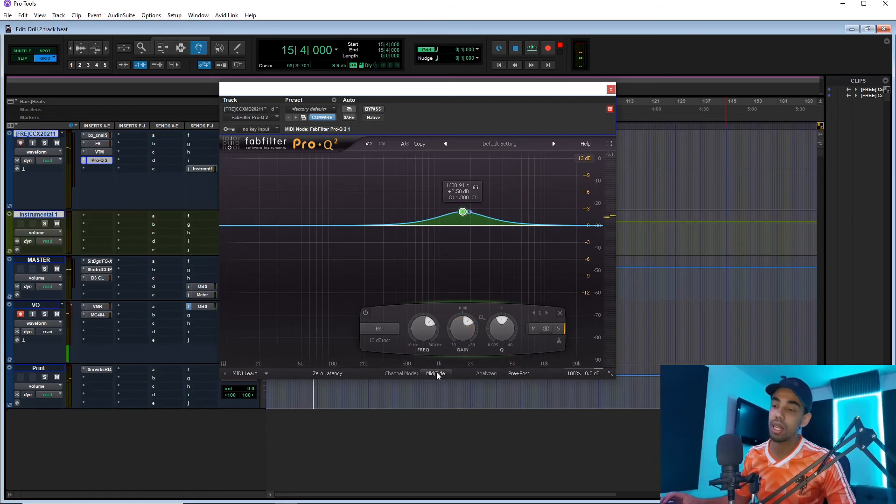
right_click(467, 215)
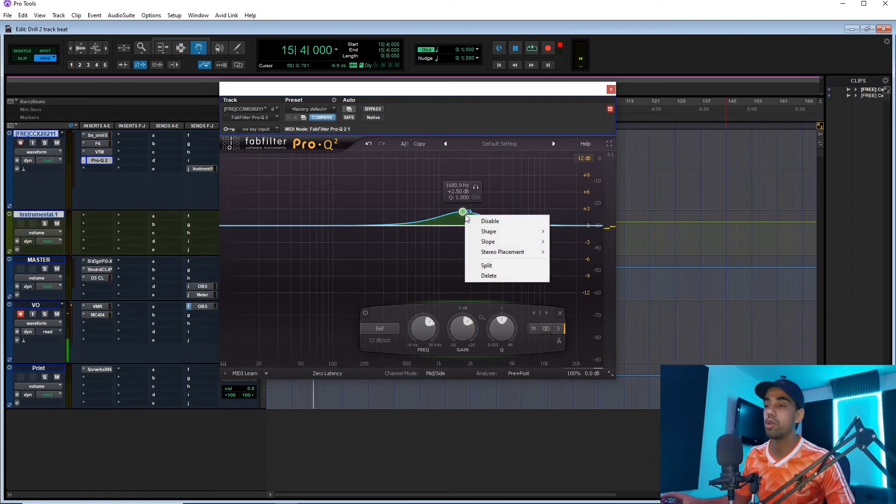
mouse_move(516, 253)
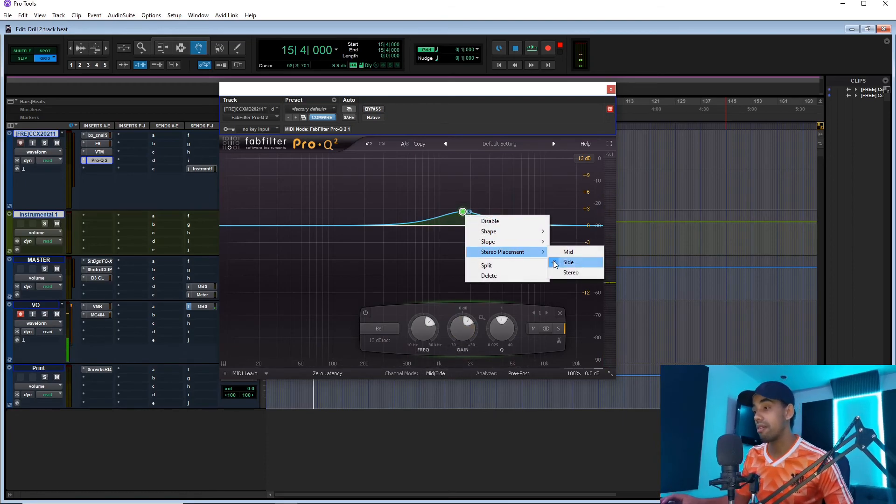
click(543, 93)
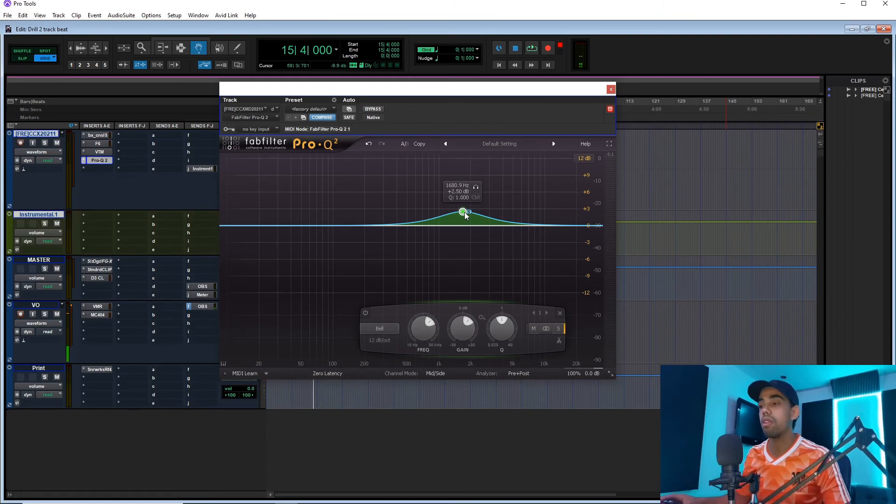
Audition the Side band with an exaggerated boost of about 10 dB, and settle it at about 2144 Hz and +4.6 dB.
key(space)
drag(465, 215, 473, 171)
key(space)
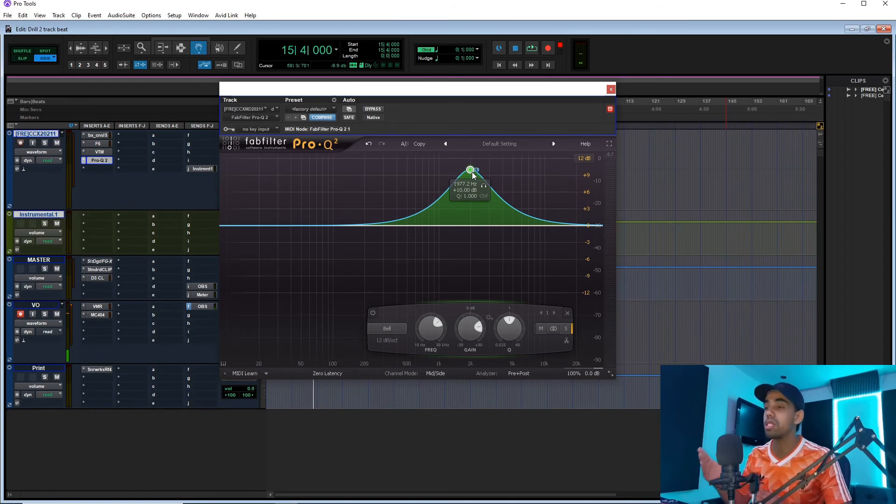
key(space)
drag(473, 174, 478, 199)
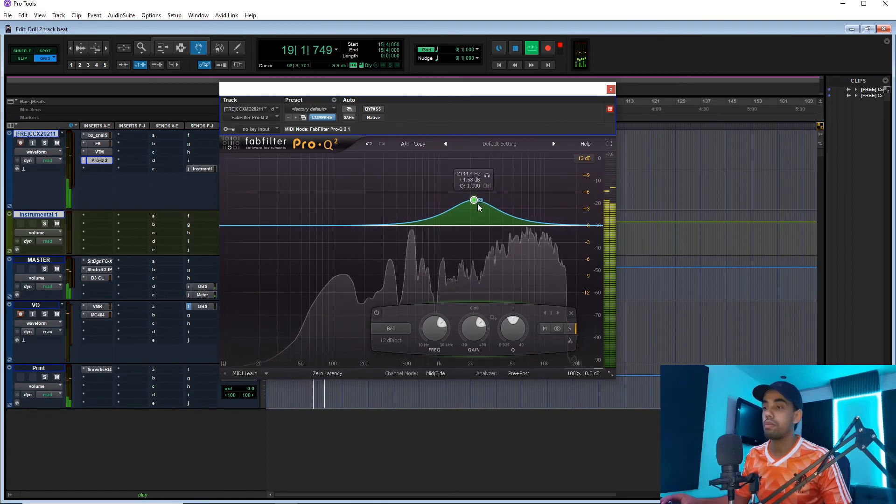
Add a Mid bell cutting about 1 dB near 1.46 kHz and a stereo bell boosting about 1.9 dB near 26.5 Hz.
double_click(468, 225)
drag(467, 228, 455, 231)
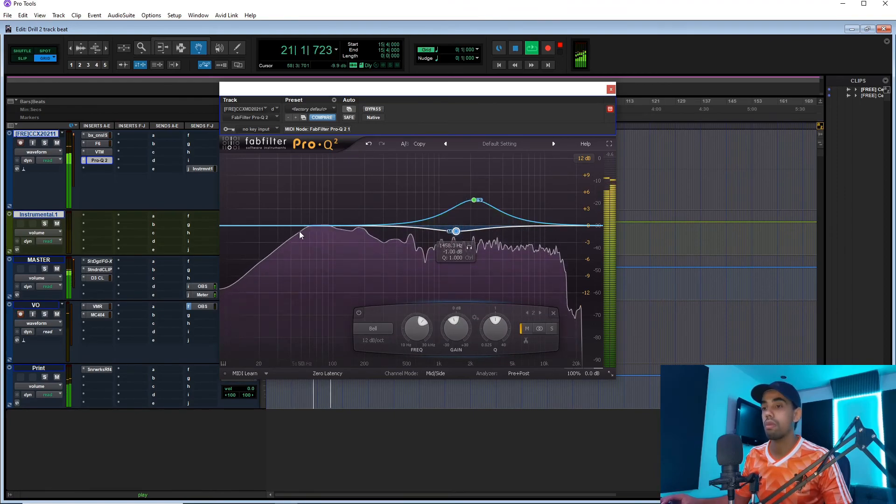
double_click(260, 226)
drag(260, 225, 285, 193)
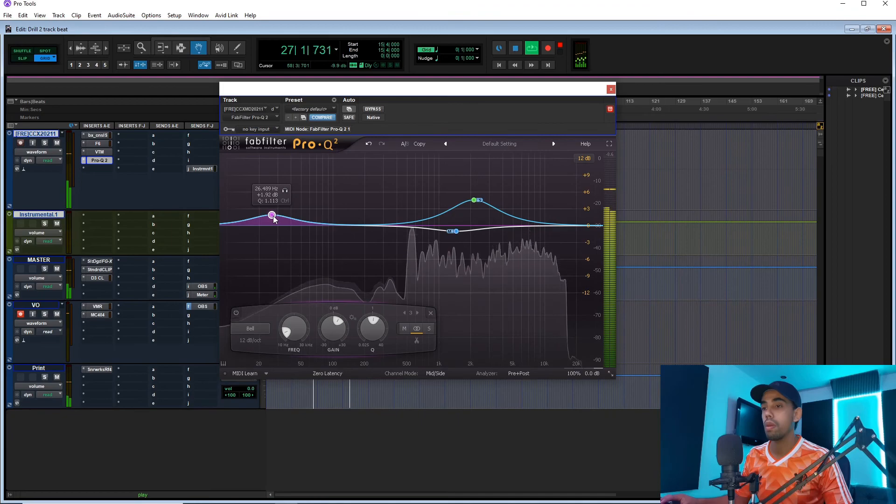
Deepen the Mid band's cut slightly, and compare the beat with the inserts bypassed and active during playback.
drag(452, 234, 457, 239)
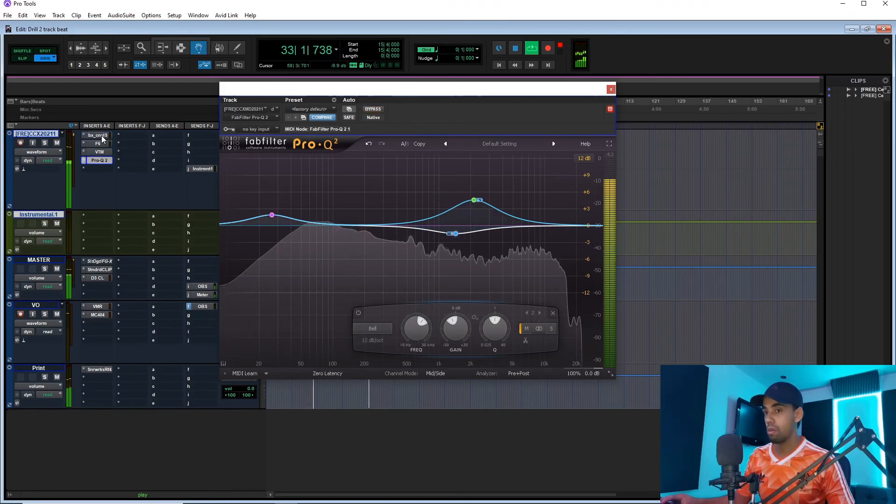
key(space)
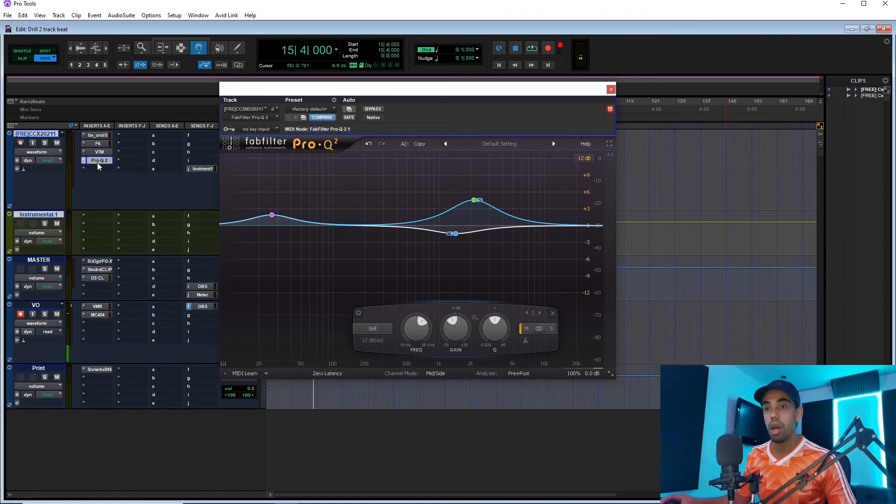
key(space)
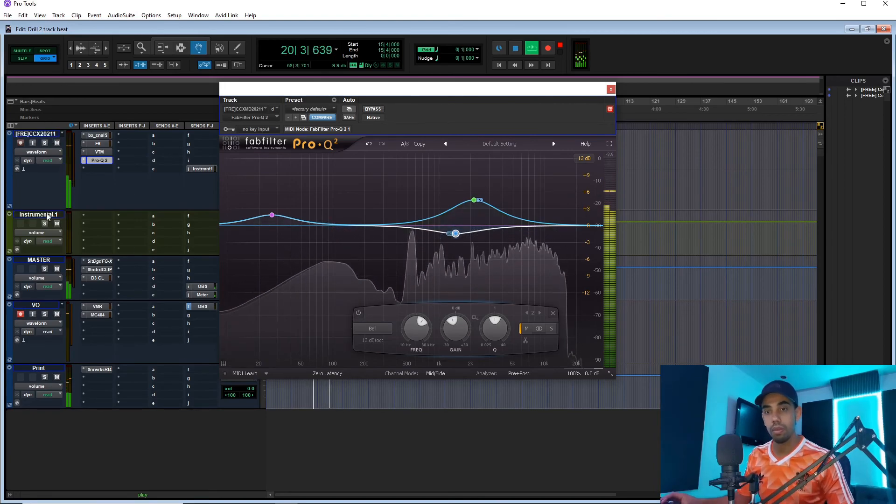
Duplicate the beat track once with its playlists, automation, inserts and sends, and pull the duplicate's volume all the way down.
right_click(49, 133)
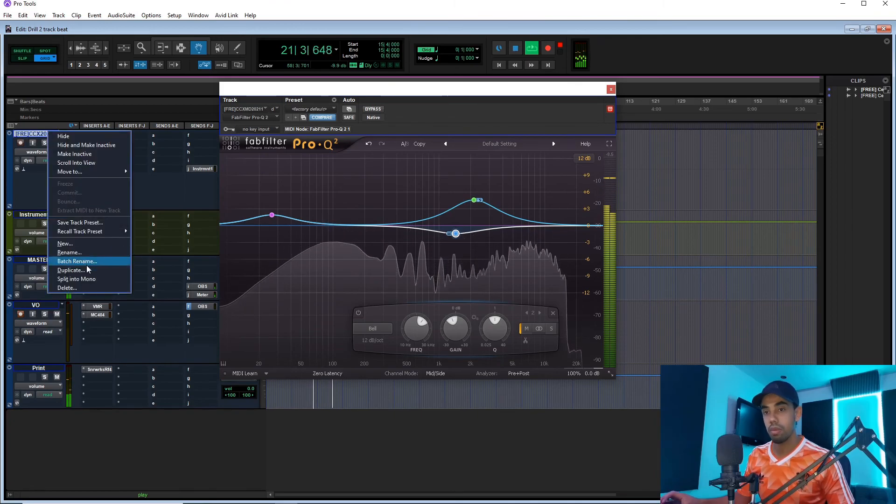
click(70, 269)
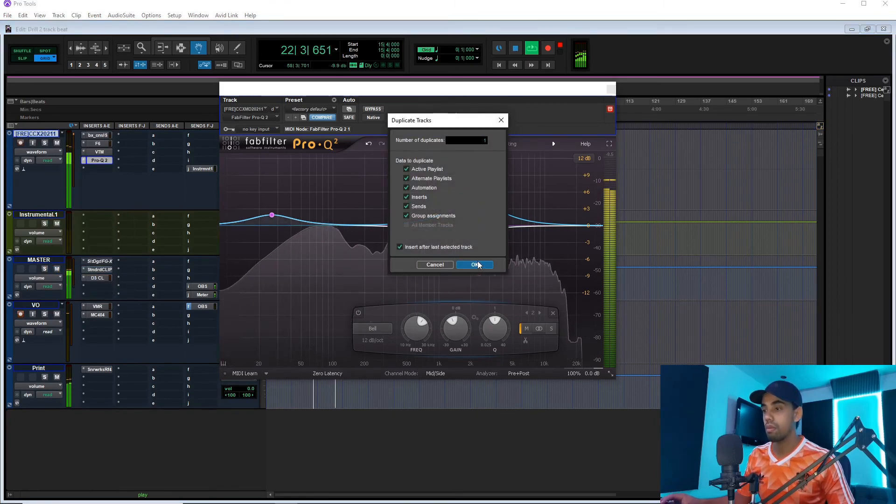
click(474, 264)
click(56, 224)
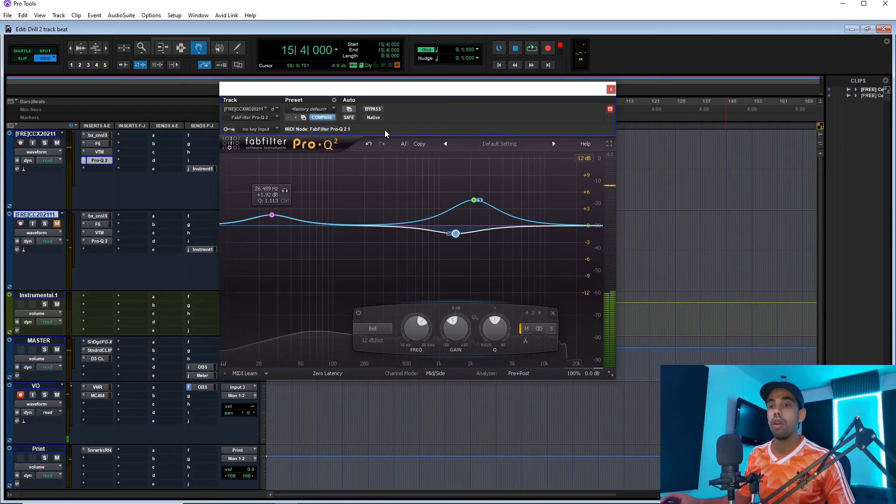
drag(383, 89, 549, 99)
drag(253, 237, 139, 307)
drag(434, 111, 505, 108)
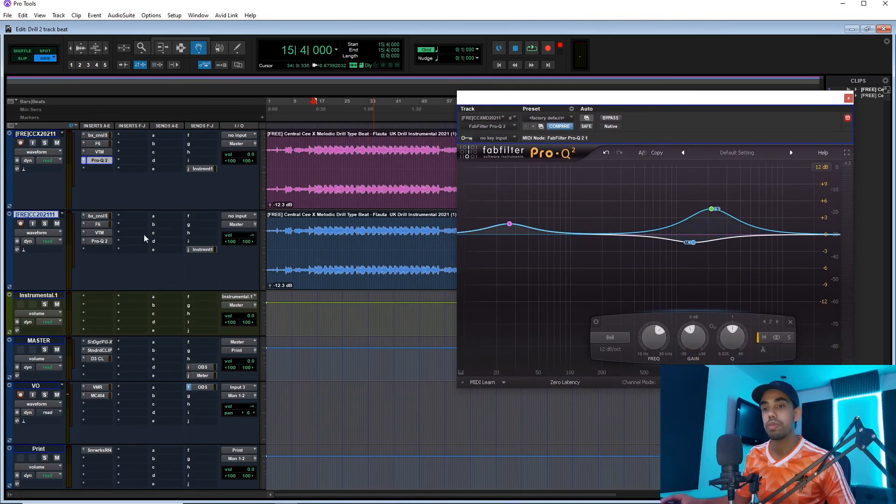
Remove the four inherited inserts, bx_console, F6, VTM and Pro-Q 2, from the duplicate track.
click(84, 216)
click(91, 221)
click(85, 224)
click(98, 227)
click(84, 232)
click(98, 235)
click(84, 241)
click(98, 244)
Insert the stereo PuigTec EQP1A on the duplicate track's first insert slot.
click(97, 216)
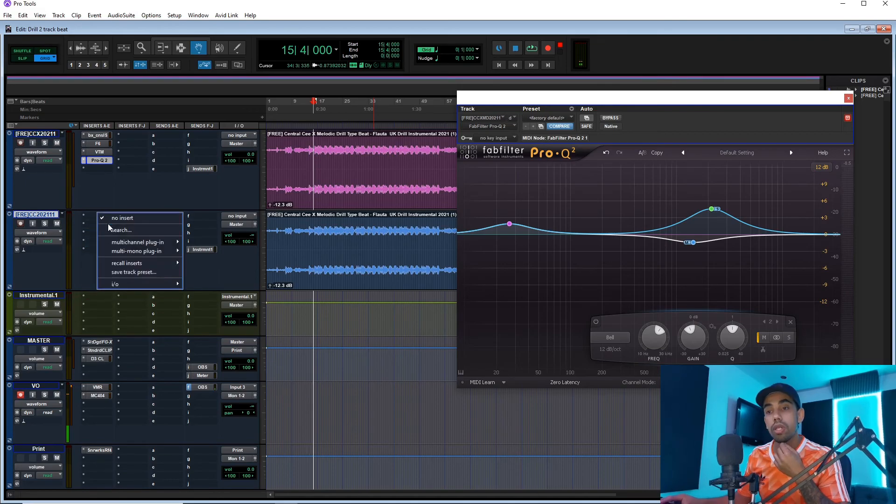
click(139, 236)
text(puig)
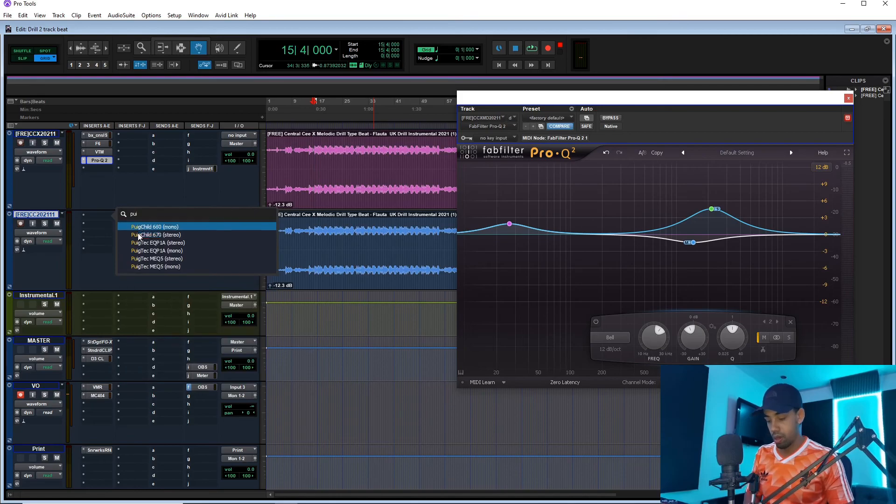
click(181, 244)
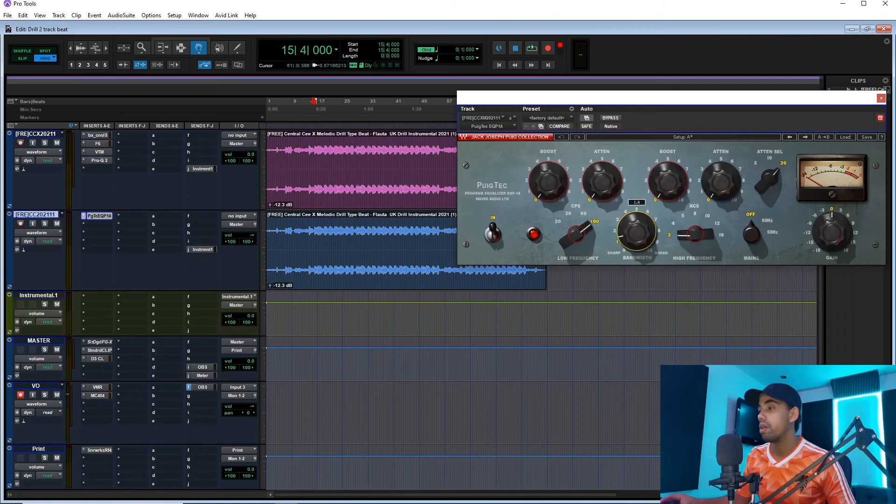
Set the PuigTec's bandwidth to 4.3 and its low-frequency boost to maximum at 60 CPS, and check it with playback.
drag(636, 232, 636, 225)
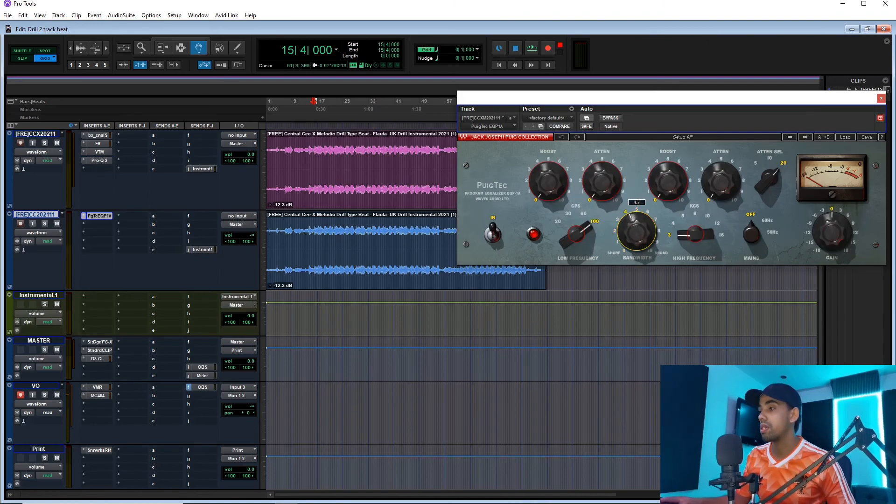
drag(642, 102, 488, 111)
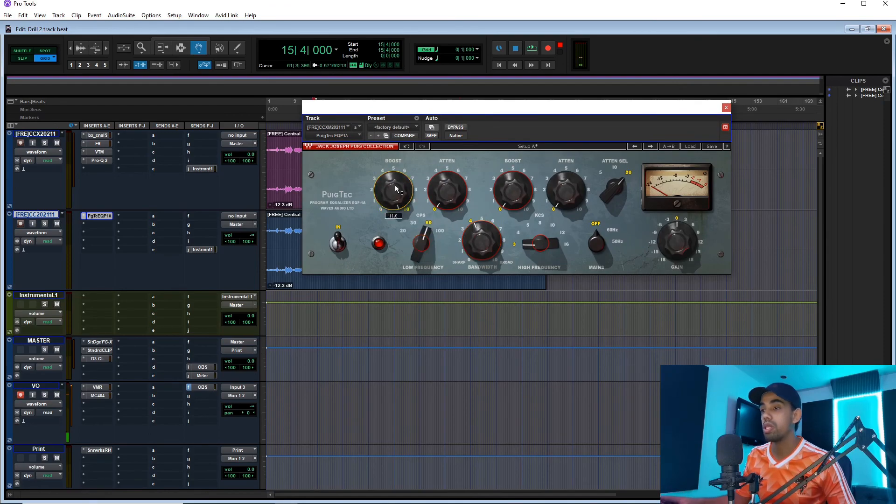
key(space)
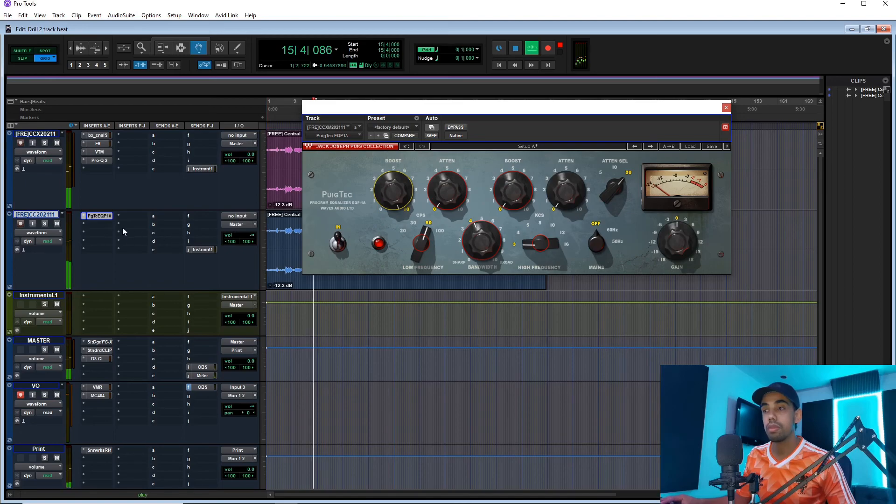
key(space)
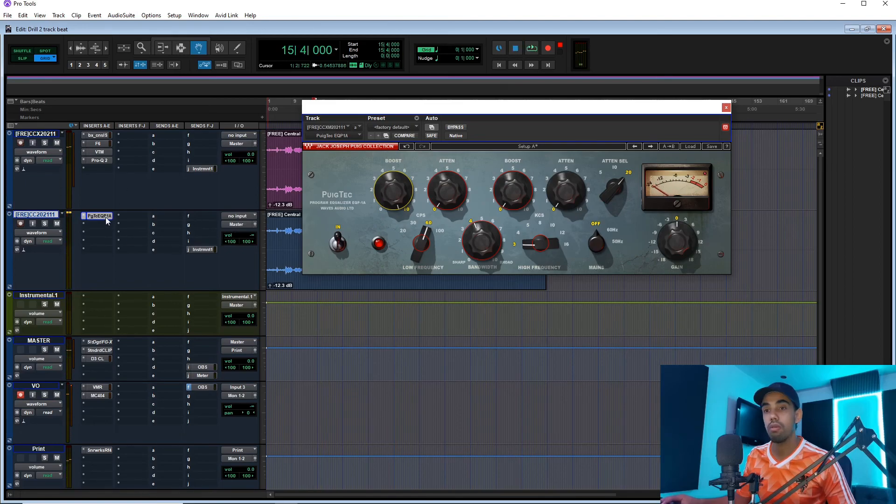
Insert SSLComp in the duplicate's second slot and dial in its threshold, attack, release and ratio with playback.
click(103, 225)
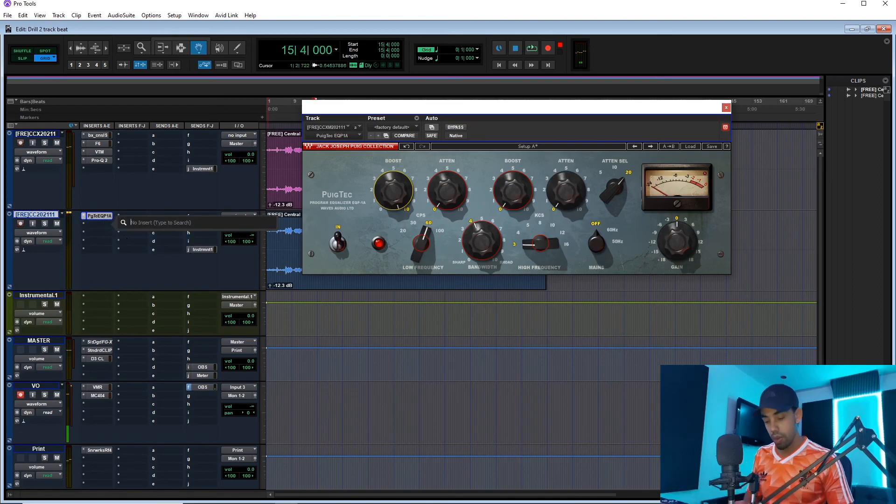
text(ssl)
click(144, 237)
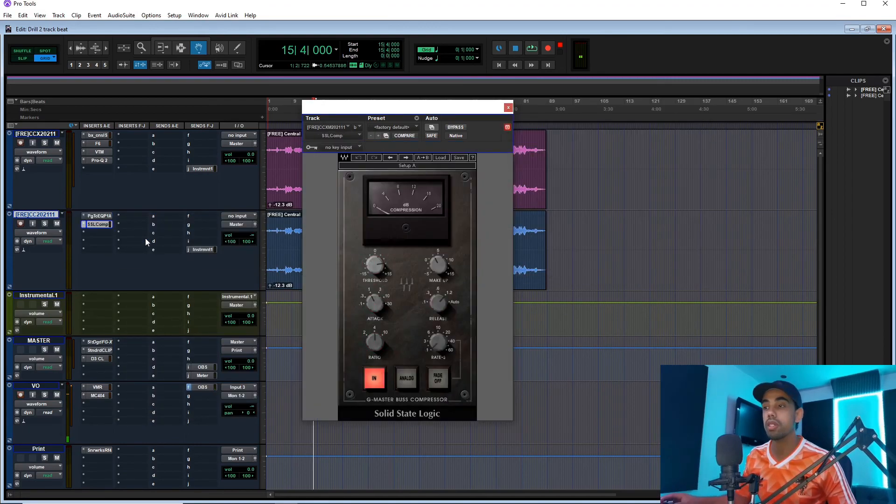
drag(377, 306, 377, 303)
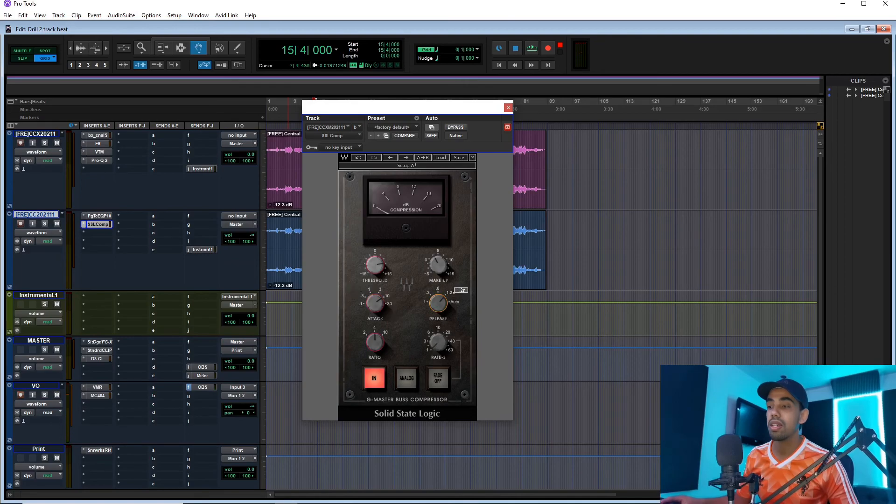
mouse_move(371, 299)
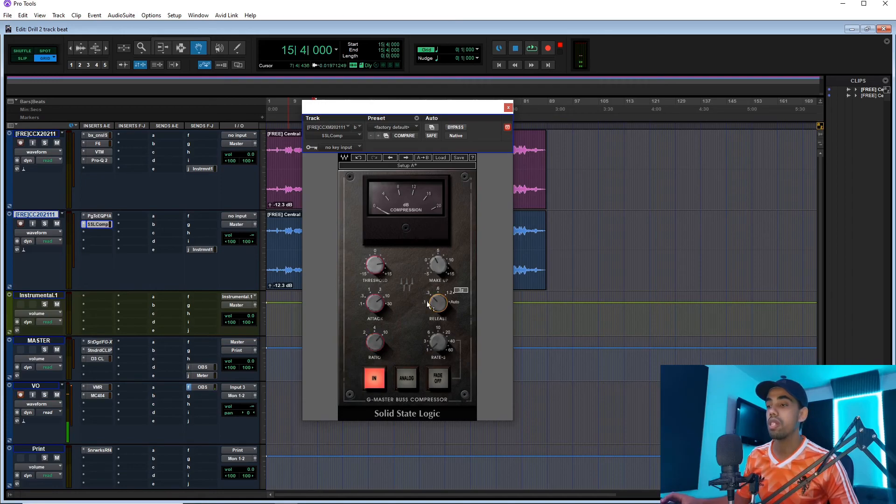
key(space)
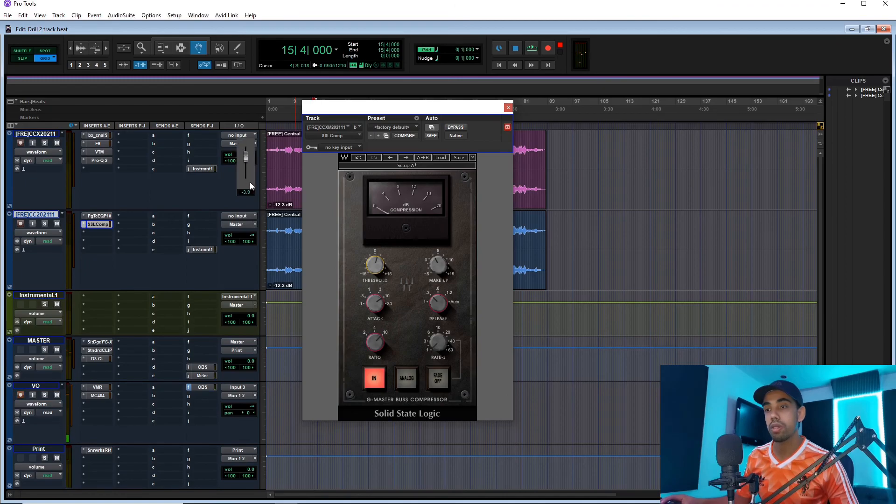
Blend the two beat tracks during playback, with the original at -3.0 dB and the duplicate raised to -10.6 dB.
drag(250, 183, 250, 183)
drag(251, 238, 250, 214)
key(space)
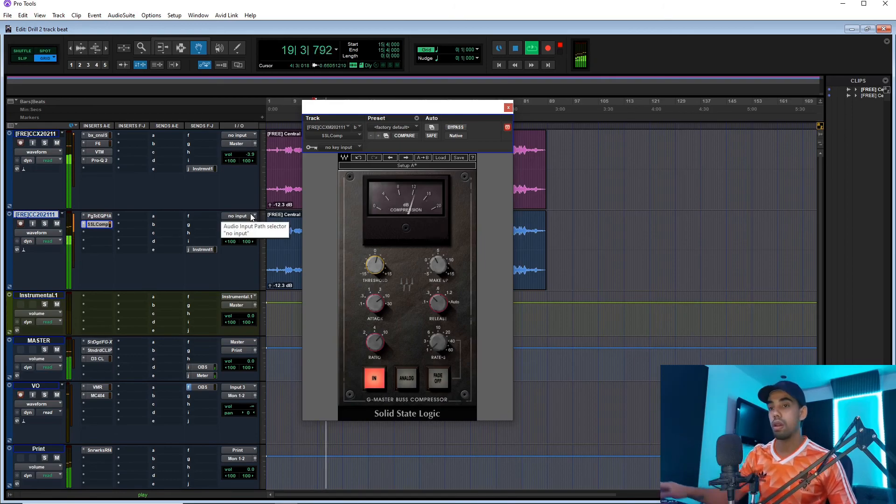
drag(251, 154, 252, 147)
Mute the original beat track and adjust the SSL compressor's attack while auditioning the duplicate on its own.
click(57, 143)
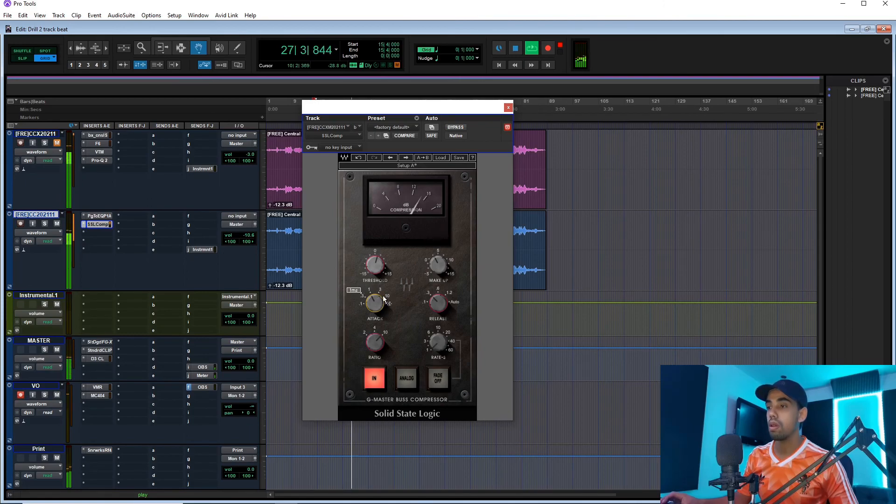
key(space)
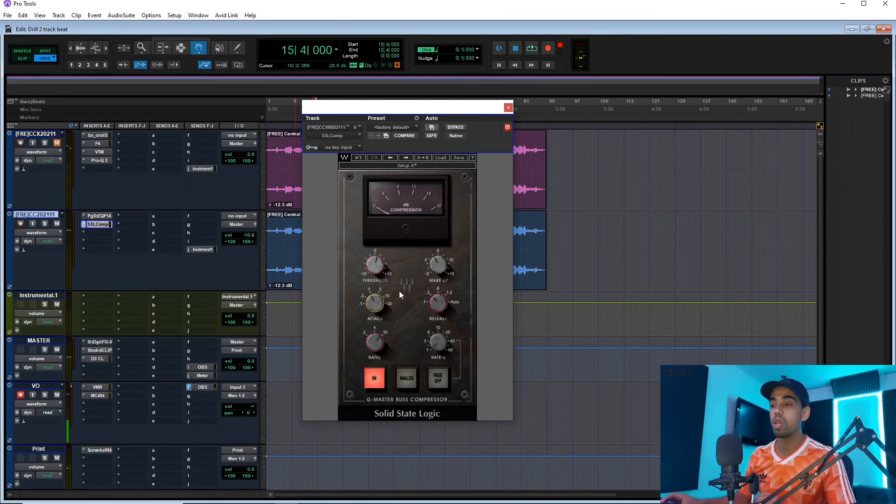
mouse_move(396, 288)
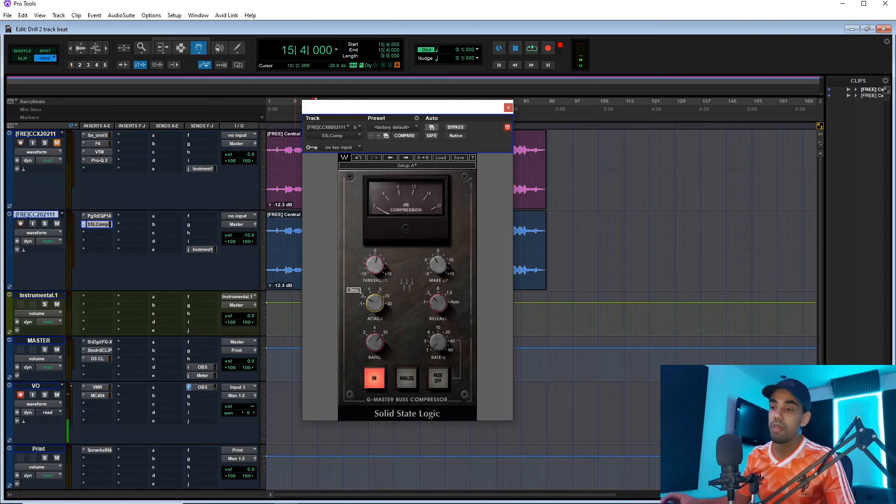
key(space)
mouse_move(372, 304)
key(space)
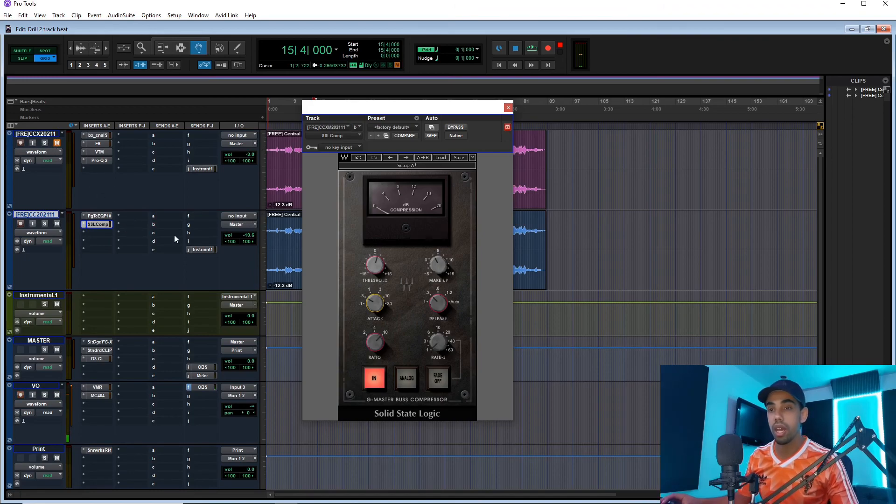
Set the duplicate's volume to -9.4 dB and the original's to -3.9 dB, and unmute the original beat track.
drag(247, 234, 248, 228)
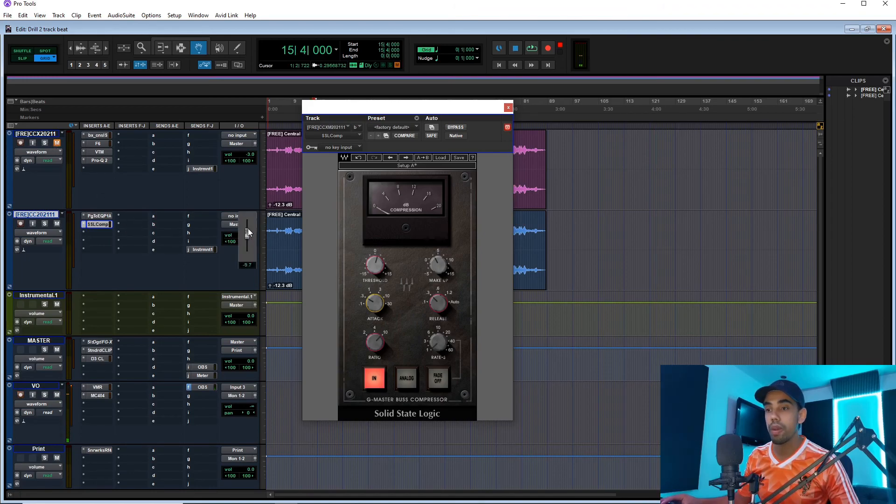
ctrl+click(249, 159)
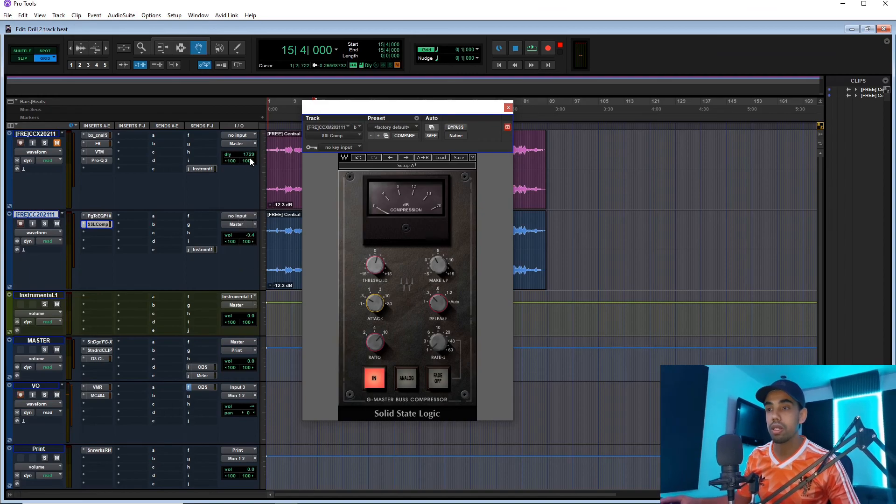
drag(250, 155, 251, 161)
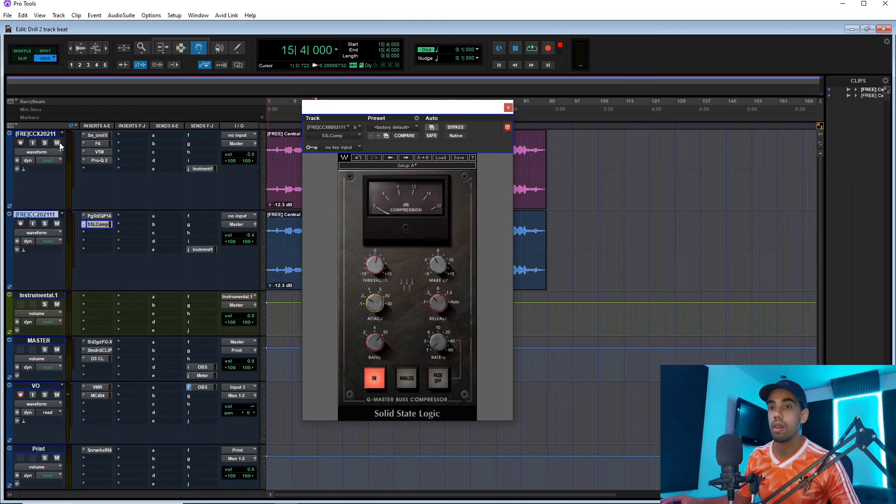
Play the beat and compare it with the parallel duplicate track muted and active.
key(space)
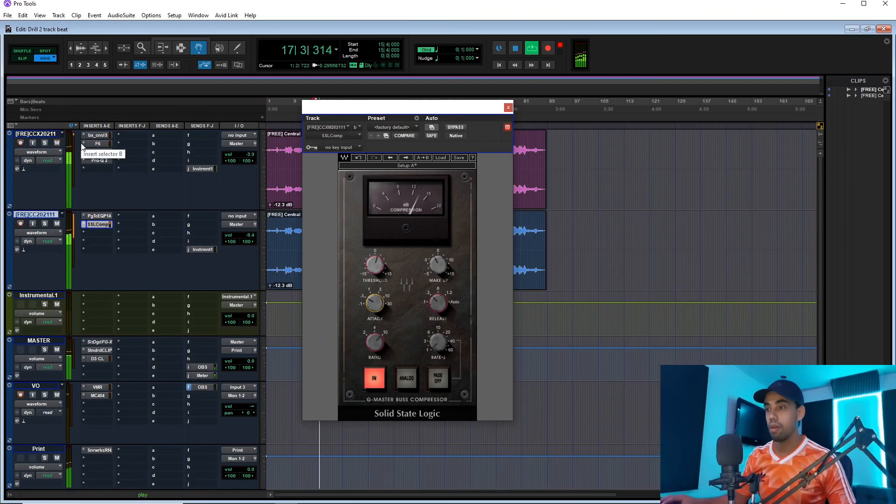
click(59, 223)
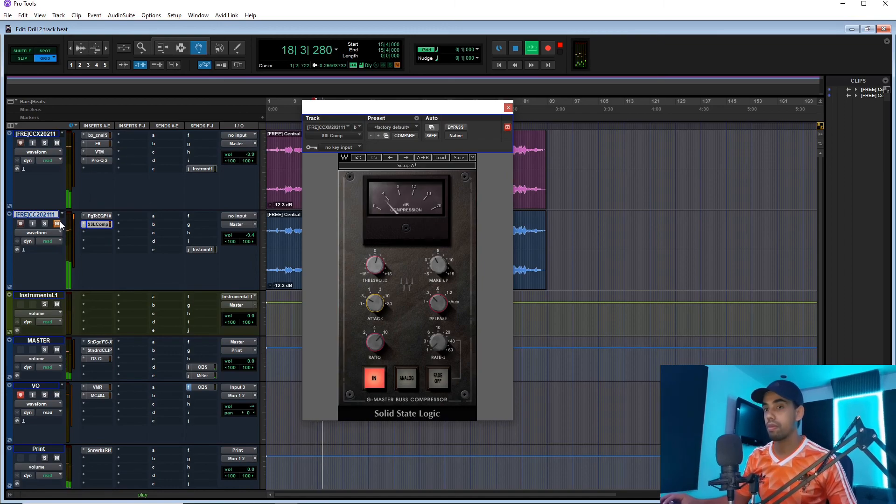
click(58, 223)
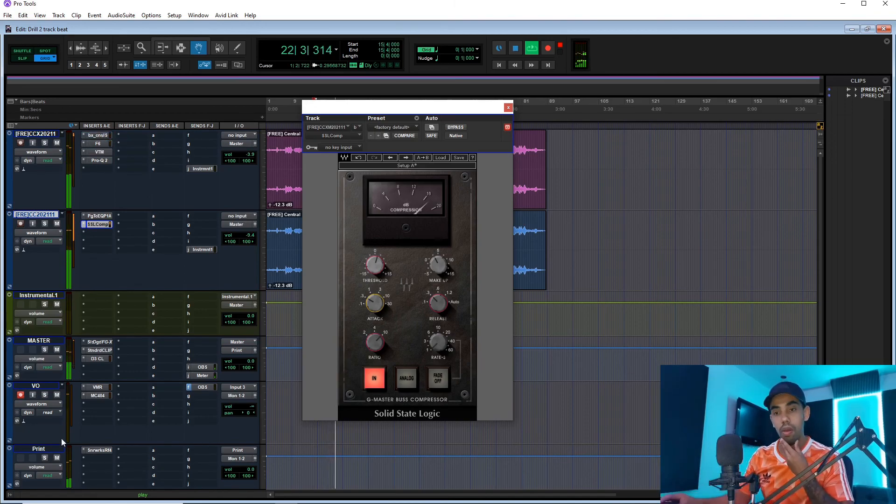
Raise the input gain of StandardCLIP on the MASTER track to 2.00 dB, and close the plug-in.
click(91, 350)
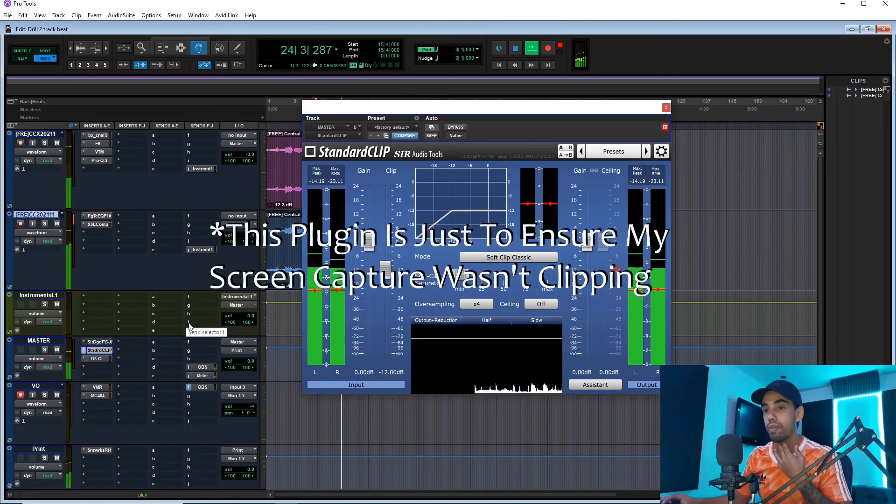
drag(369, 242, 369, 238)
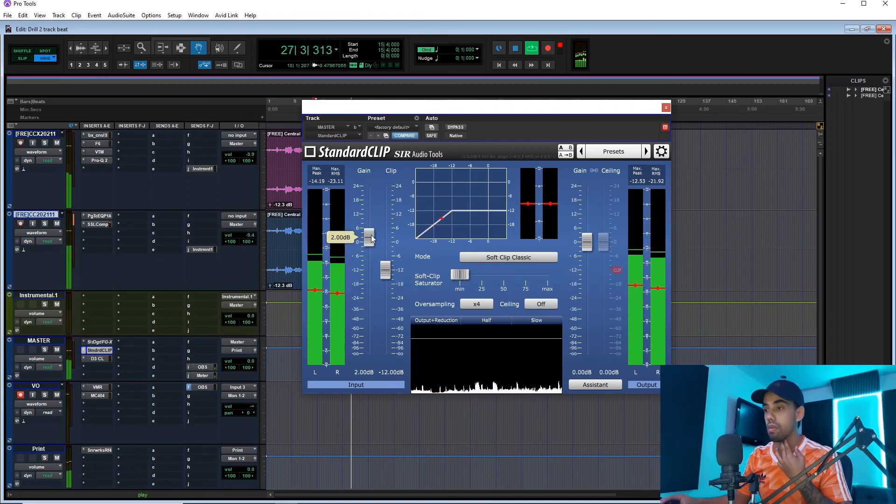
click(666, 108)
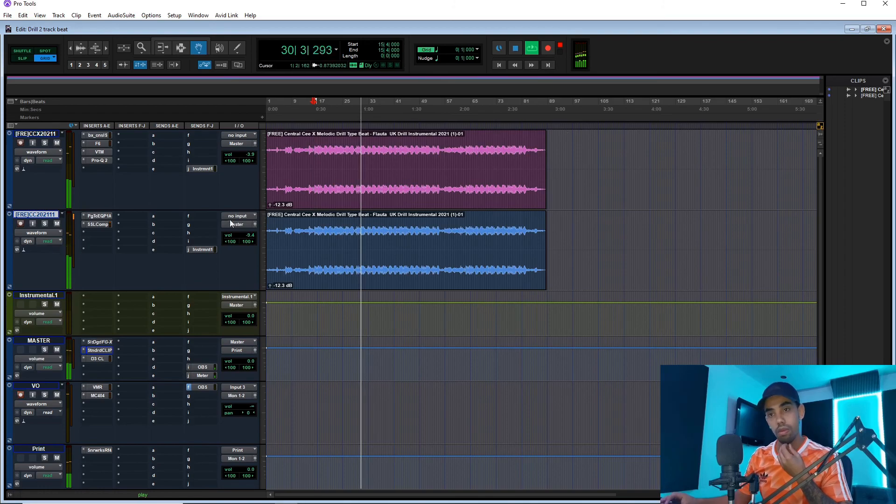
Insert the stereo RBass plug-in on the first slot of the Instrumental.1 bus.
click(95, 296)
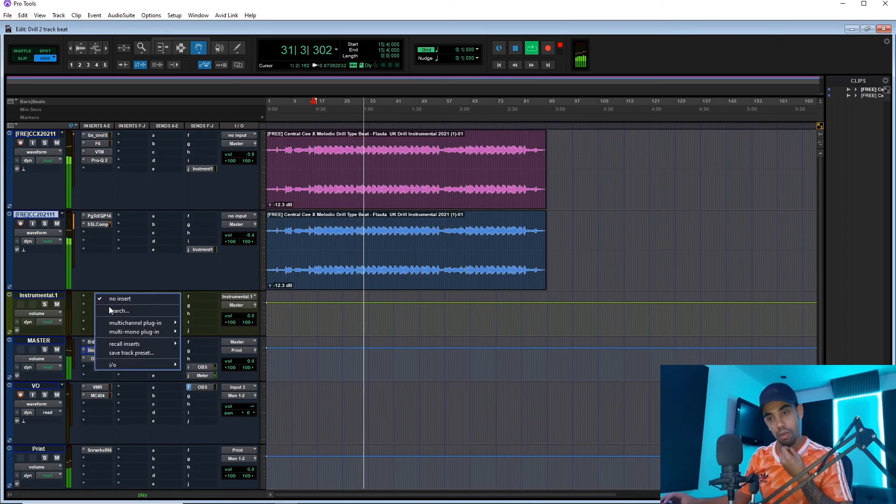
text(rbass)
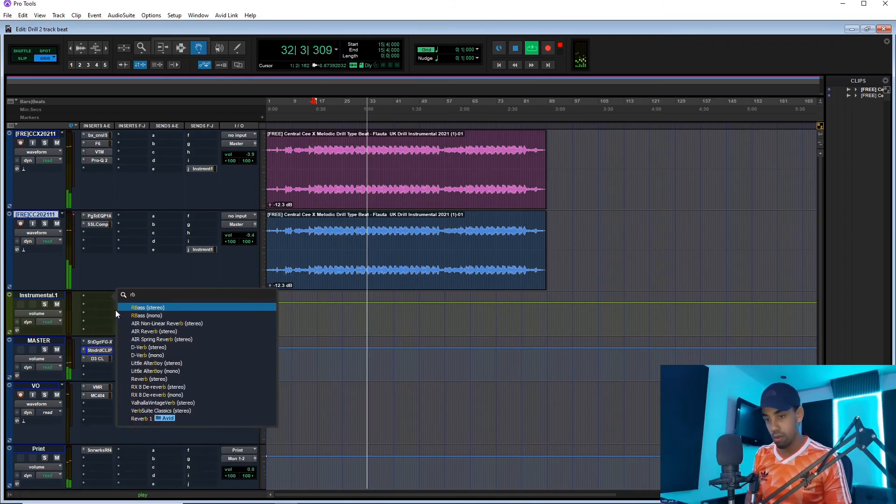
click(153, 308)
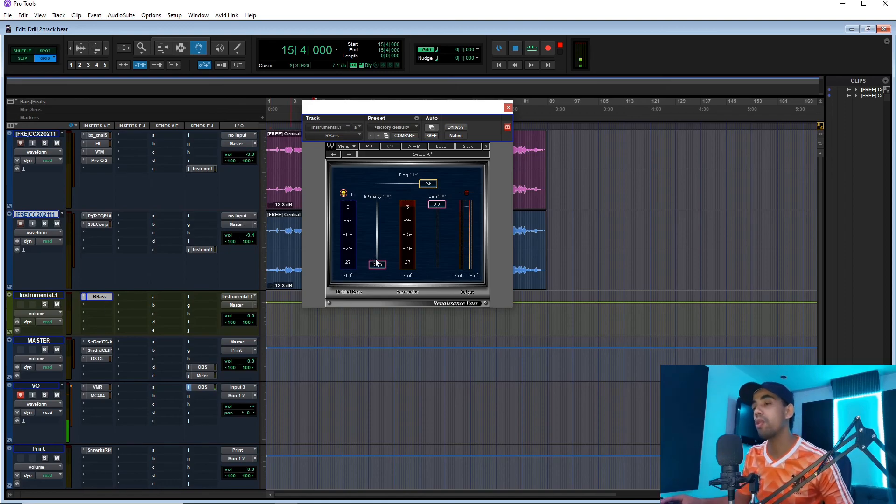
Set RBass to a frequency of about 119 Hz and an intensity of -10.4 dB during playback.
key(space)
drag(378, 266, 377, 235)
drag(428, 183, 411, 183)
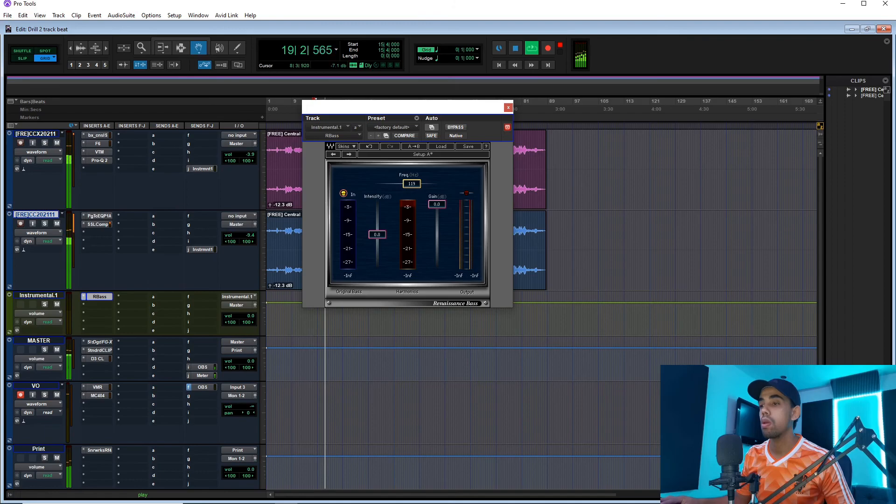
drag(383, 245, 382, 258)
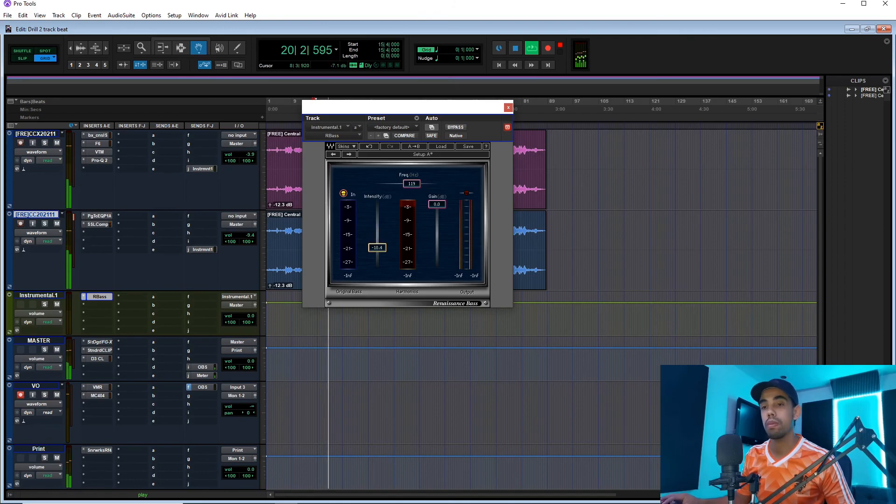
Lower the RBass intensity to -24.0 dB with playback stopped, and route the outputs of both beat tracks to the Instrumental.1 bus.
key(space)
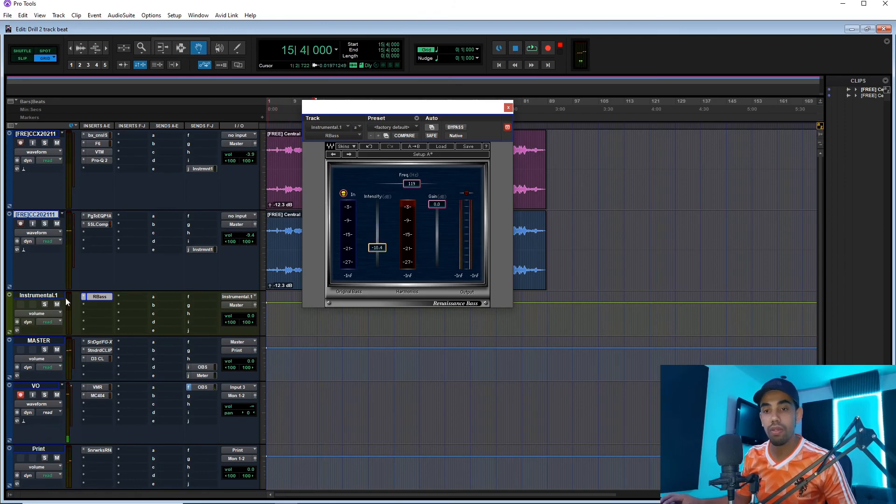
click(46, 136)
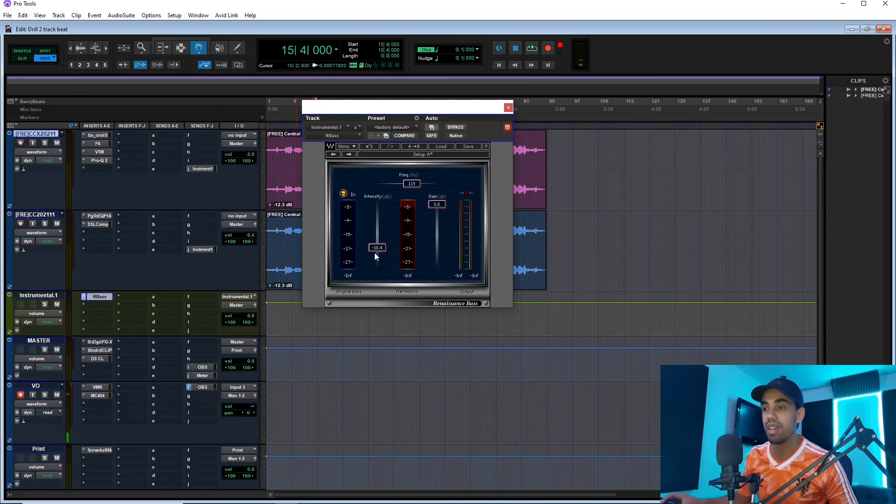
drag(377, 247, 377, 264)
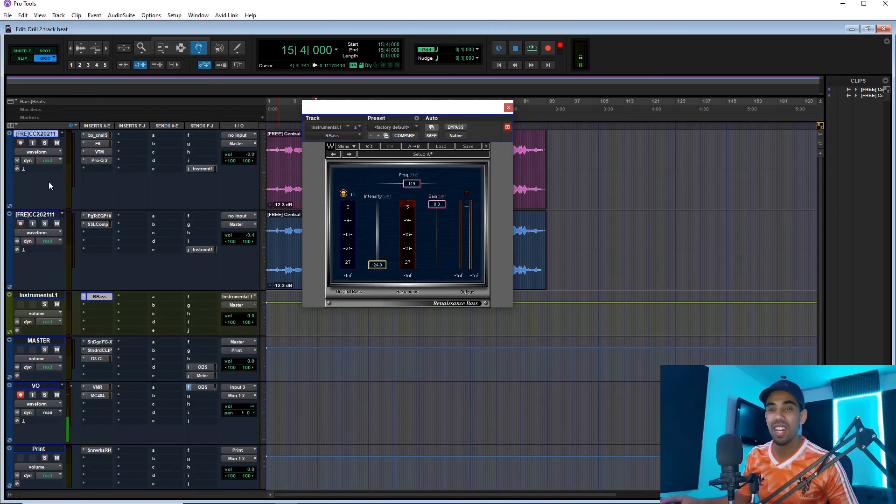
shift+click(47, 214)
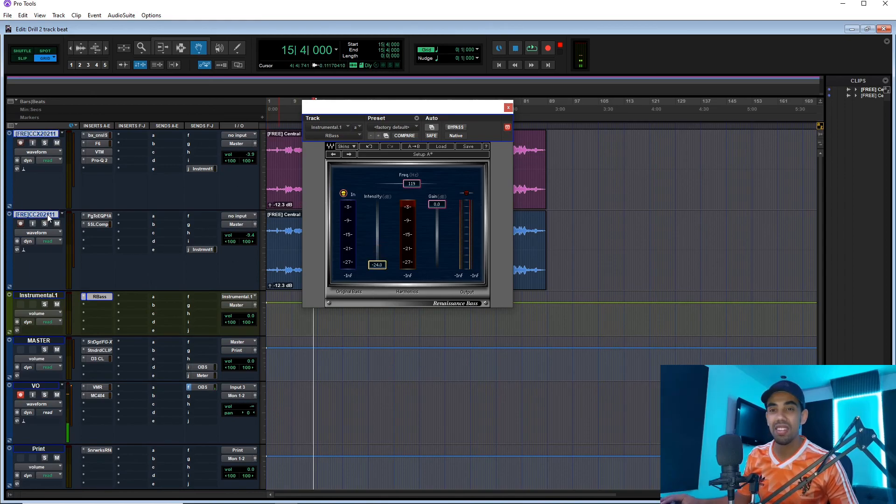
click(249, 225)
mouse_move(266, 260)
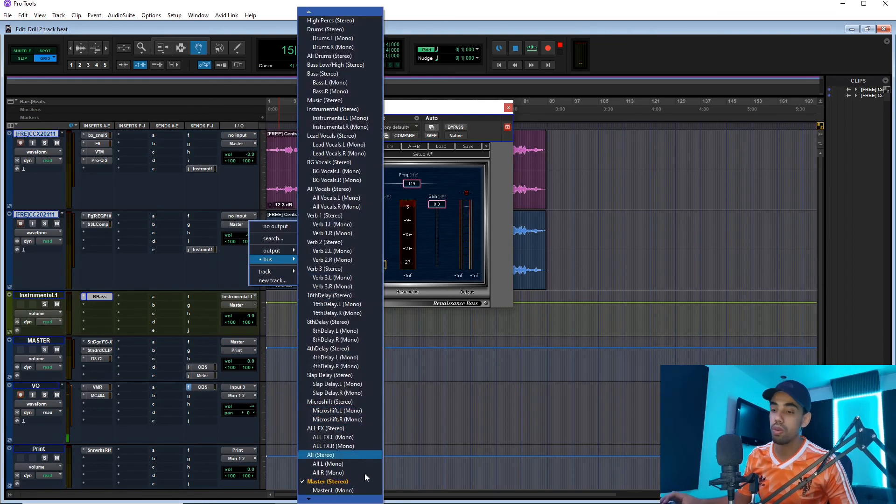
mouse_move(334, 500)
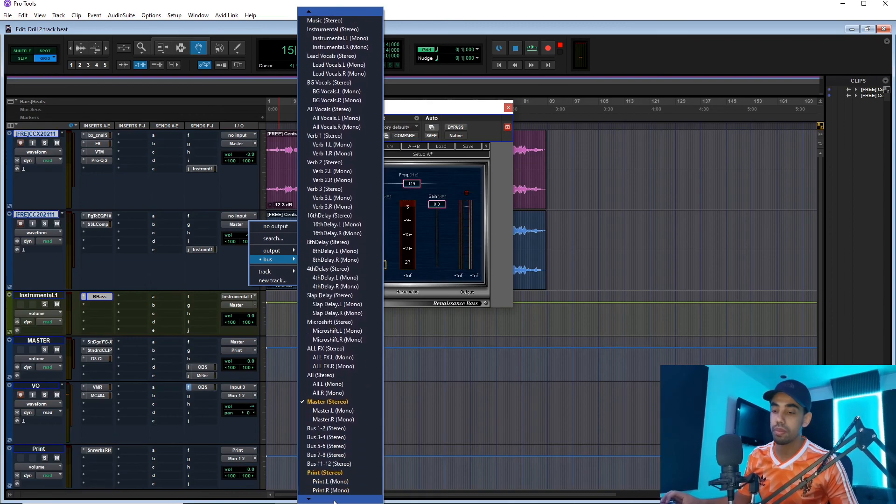
click(342, 475)
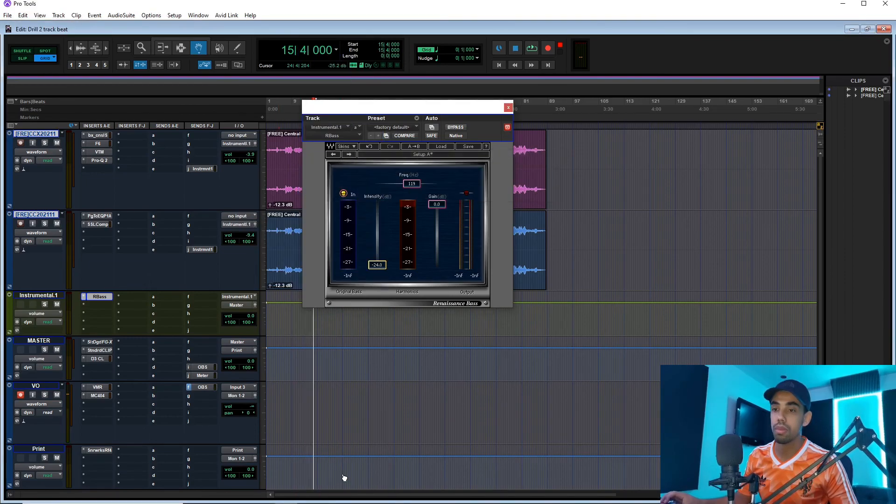
Play the beat and set RBass to a frequency of about 210 Hz and an intensity of -14.4 dB.
key(space)
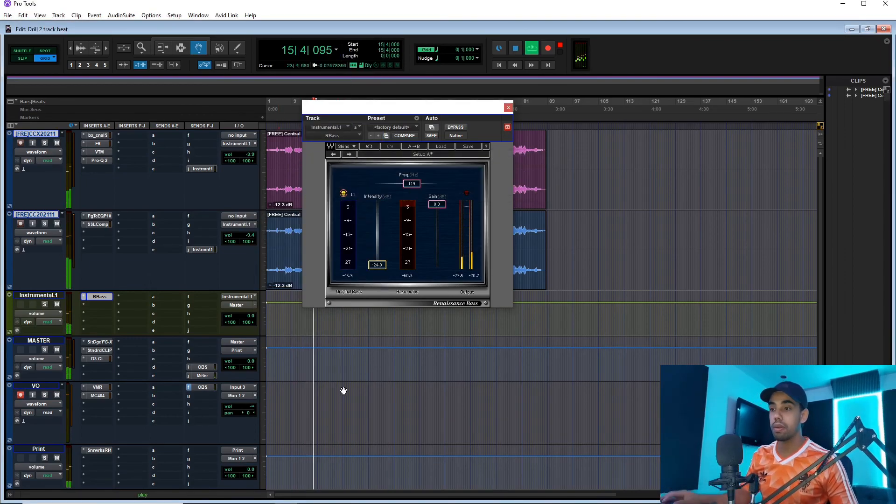
drag(377, 264, 377, 242)
drag(427, 184, 423, 184)
drag(377, 240, 377, 252)
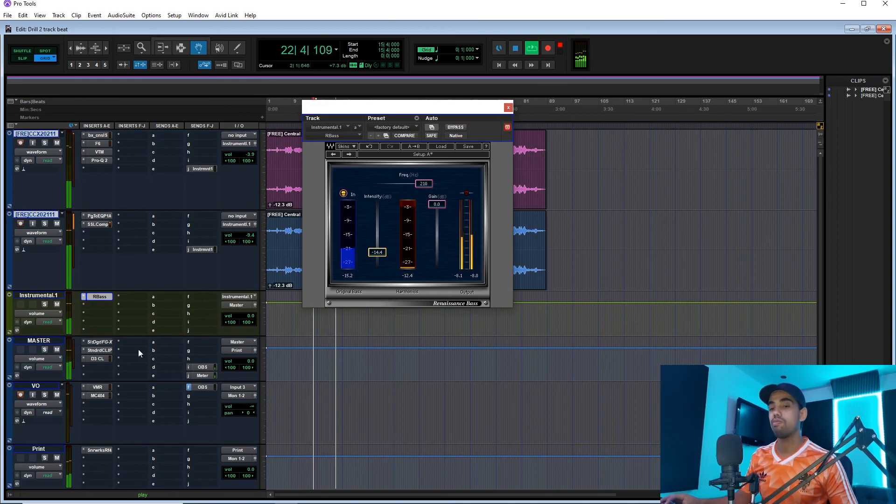
Check StandardCLIP on the MASTER track, and compare the playing beat with its inserts and parallel track switched off and on.
click(111, 351)
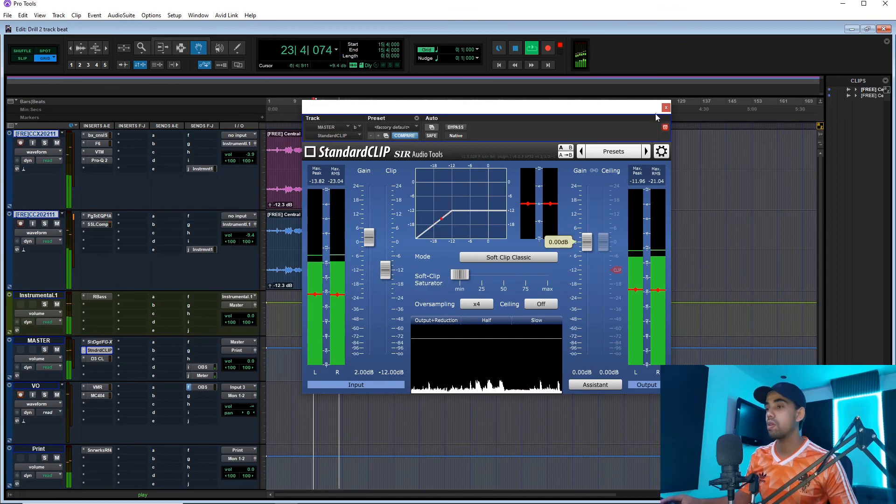
click(665, 108)
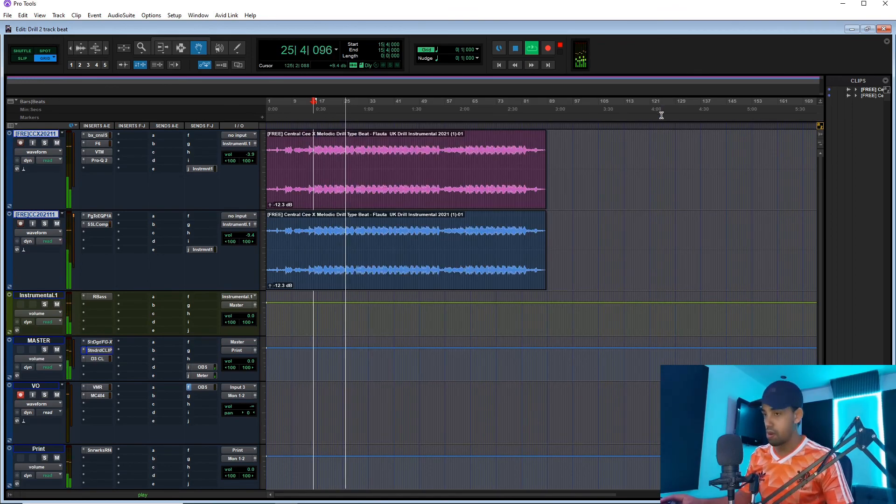
ctrl+shift+click(98, 137)
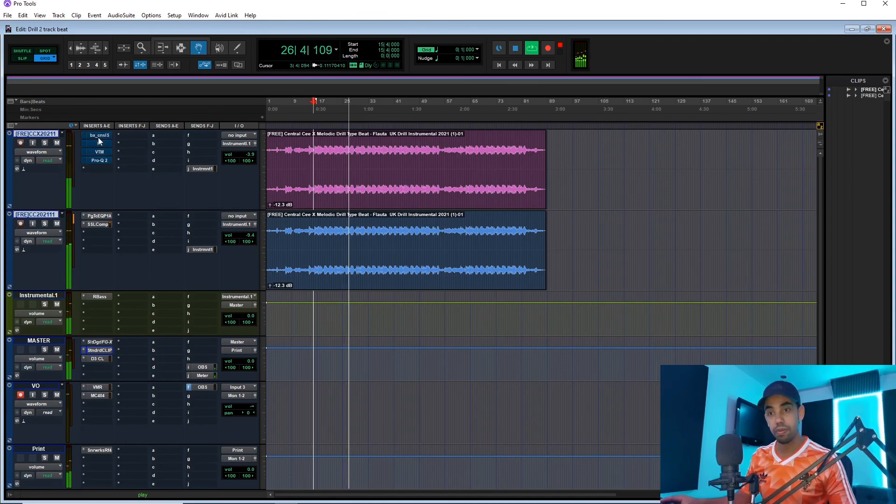
ctrl+shift+click(99, 217)
ctrl+shift+click(92, 295)
ctrl+shift+click(92, 295)
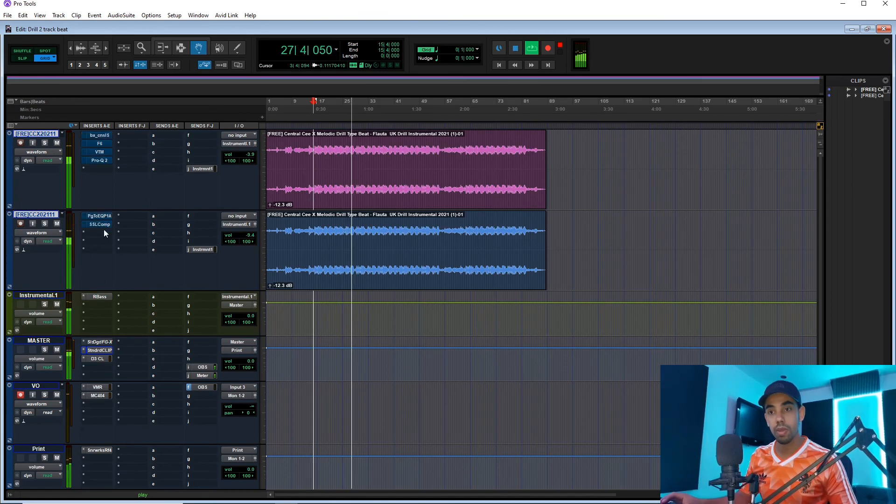
key(space)
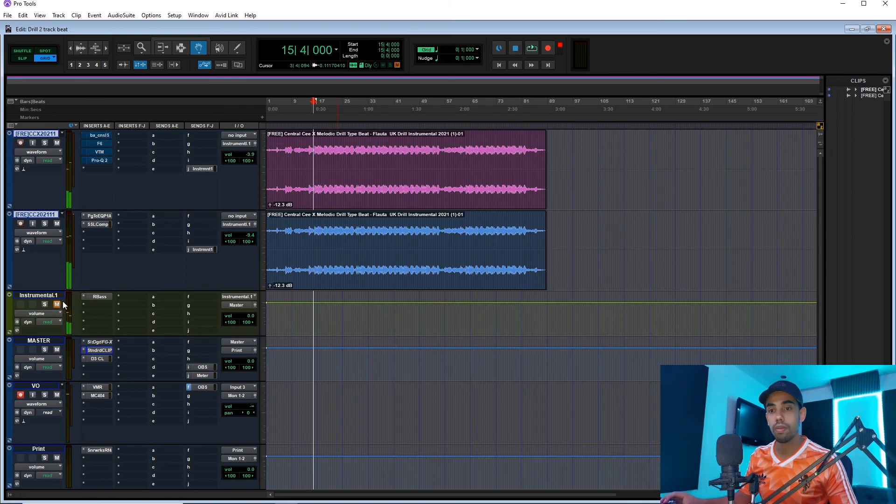
key(space)
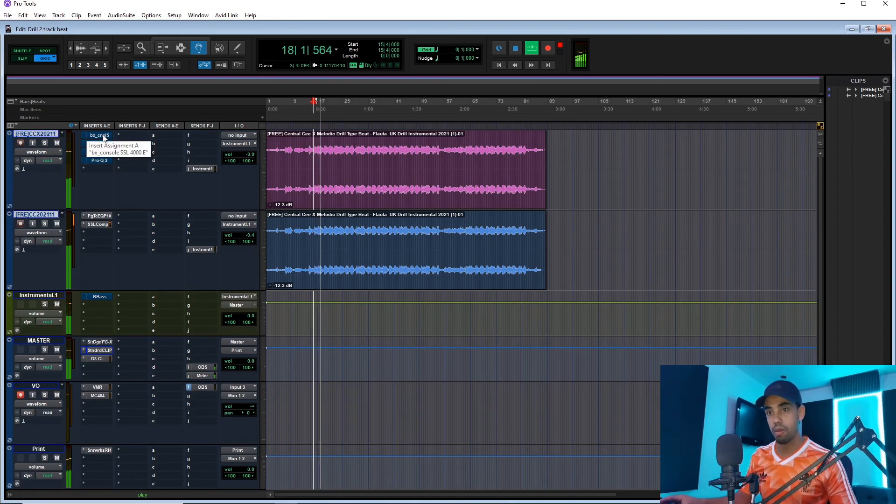
key(space)
click(56, 224)
key(space)
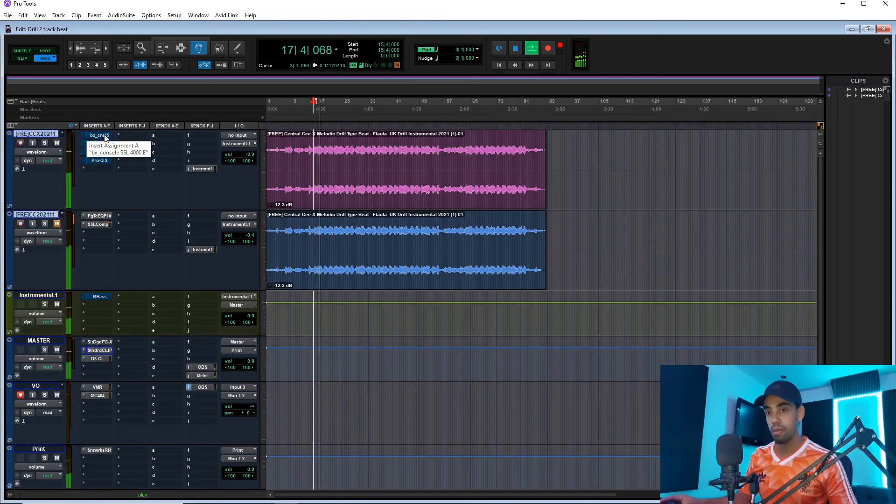
click(56, 224)
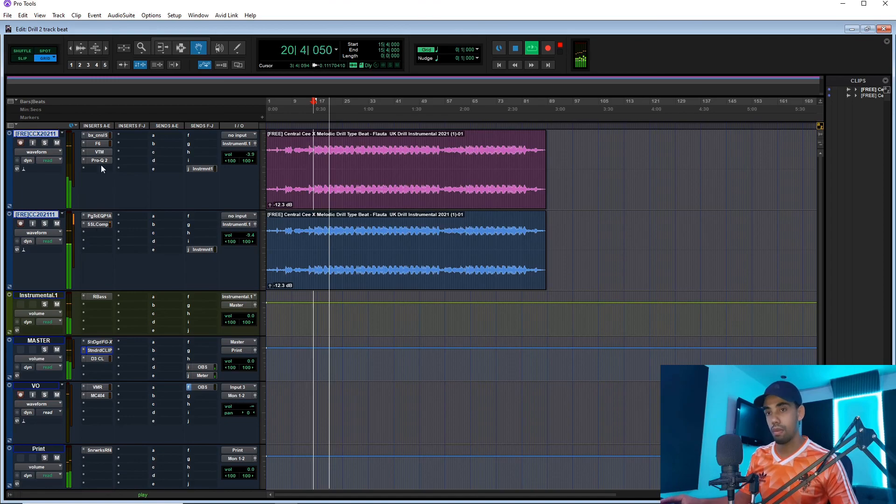
Lower the range of band 1 in the F6 on the first beat track to about 2.3 dB.
click(100, 143)
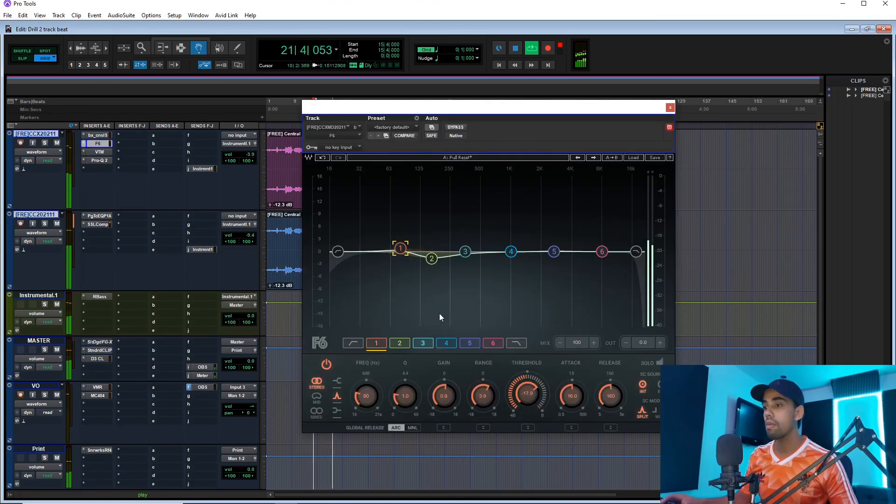
drag(483, 396, 483, 402)
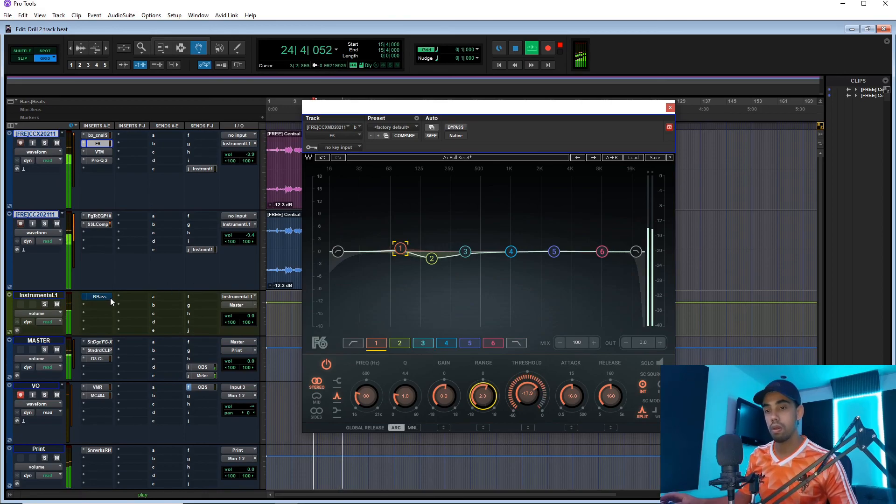
Insert the stereo FabFilter Saturn 2 plug-in on the second slot of the Instrumental.1 bus.
click(103, 309)
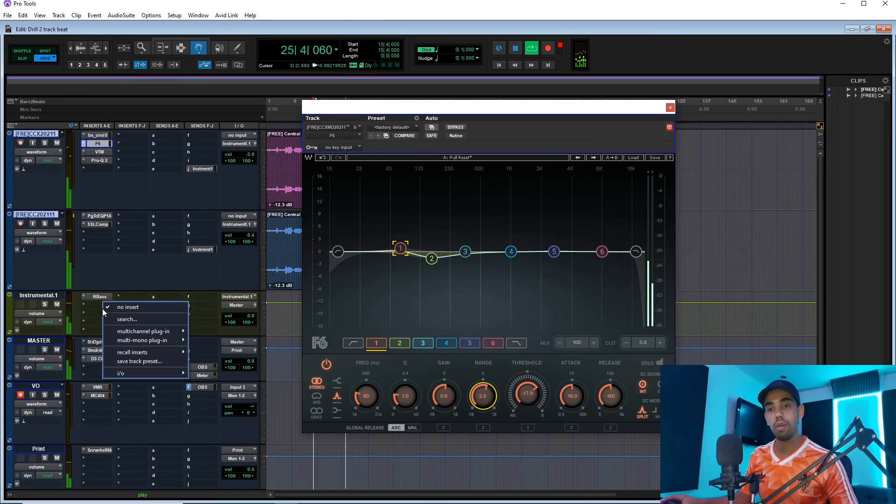
click(120, 316)
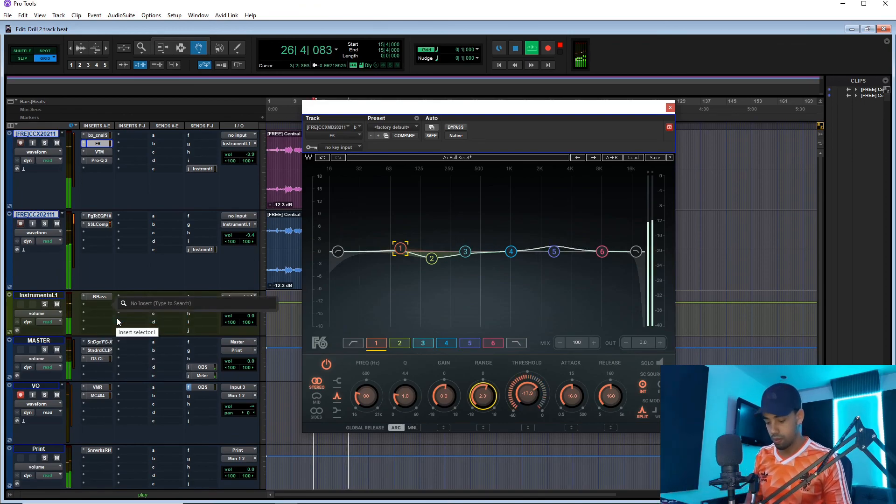
text(satur)
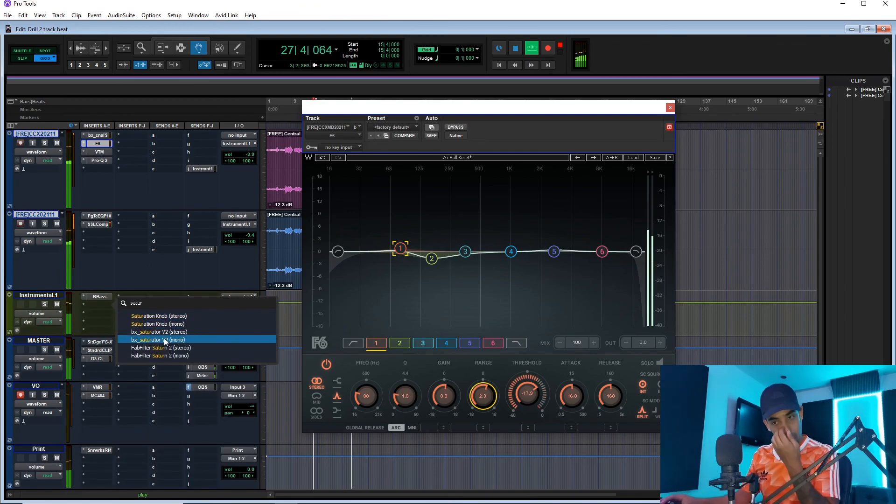
click(174, 349)
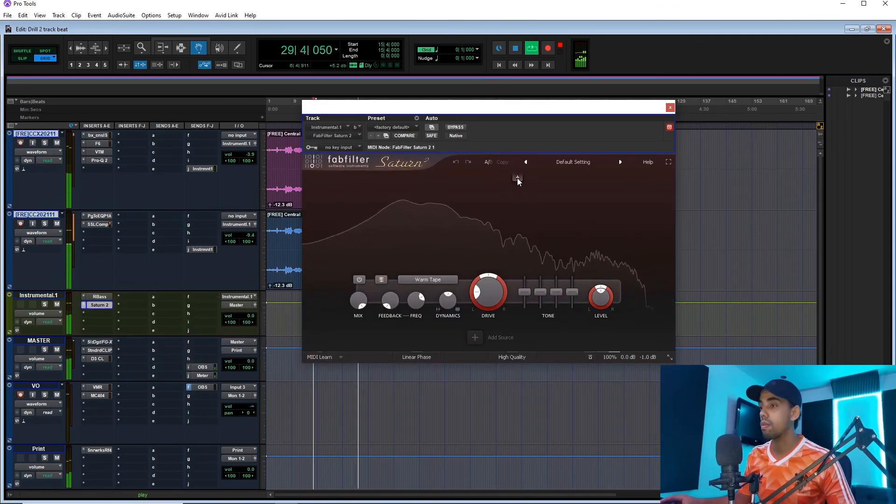
Split Saturn 2 into three frequency bands and move both crossovers to lower frequencies.
click(517, 177)
click(562, 178)
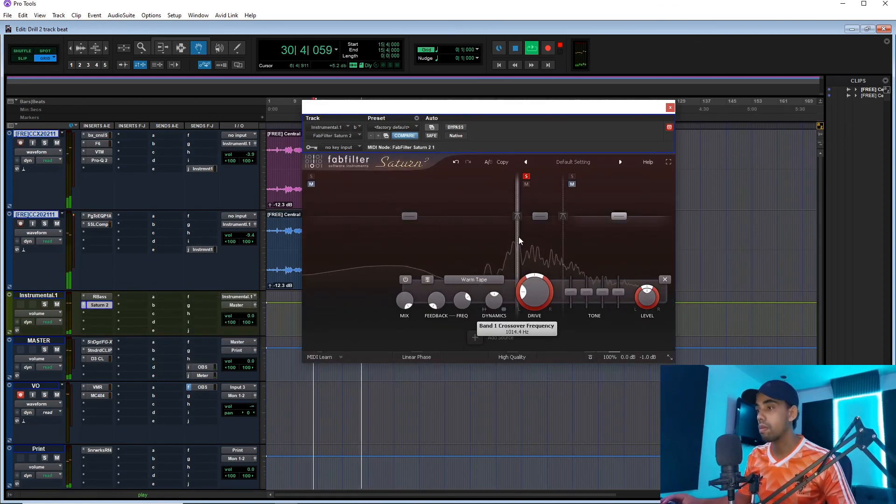
drag(518, 241, 483, 242)
drag(564, 244, 539, 247)
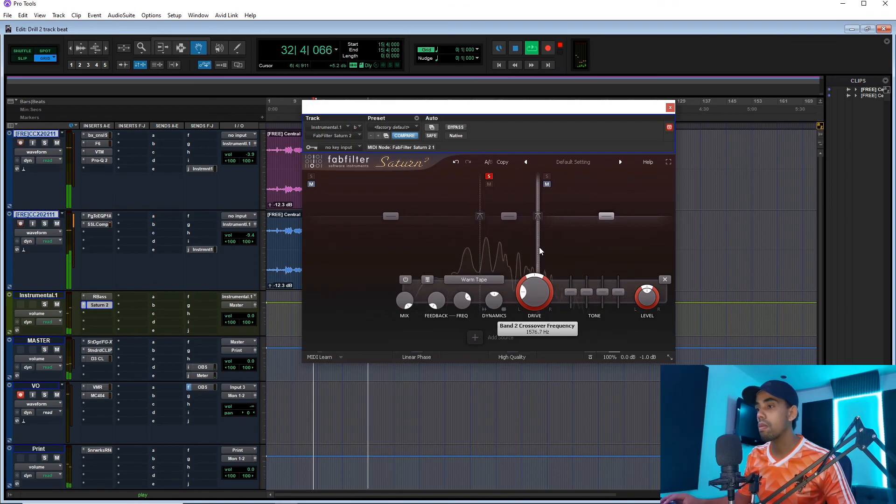
Set the distortion style of Saturn 2's highest band to Gentle Saturation.
click(474, 279)
mouse_move(481, 322)
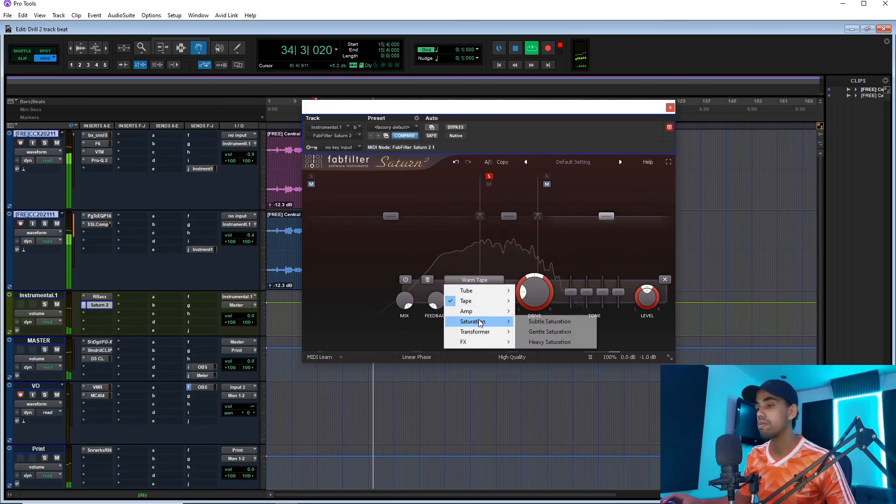
click(536, 332)
Raise the drive and the first tone slider of Saturn 2's middle band, keeping its Warm Tape style.
click(513, 253)
drag(515, 292, 514, 265)
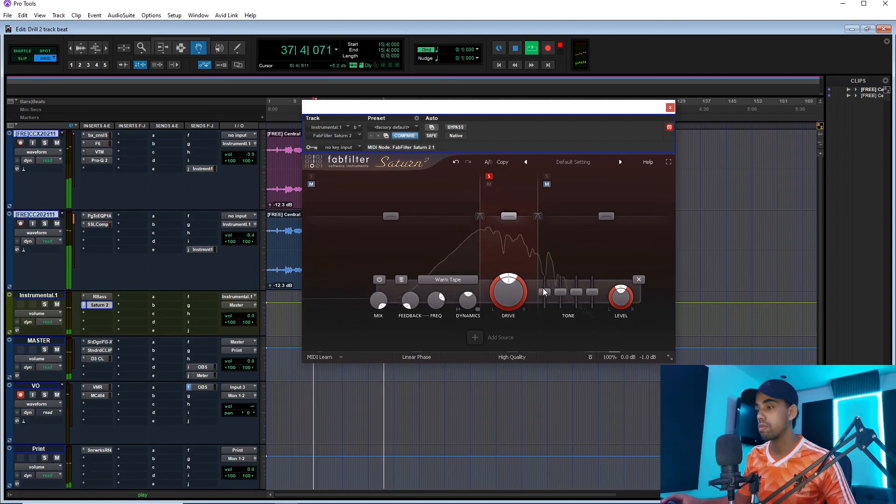
mouse_move(544, 291)
mouse_down()
mouse_move(542, 271)
mouse_move(545, 282)
mouse_up()
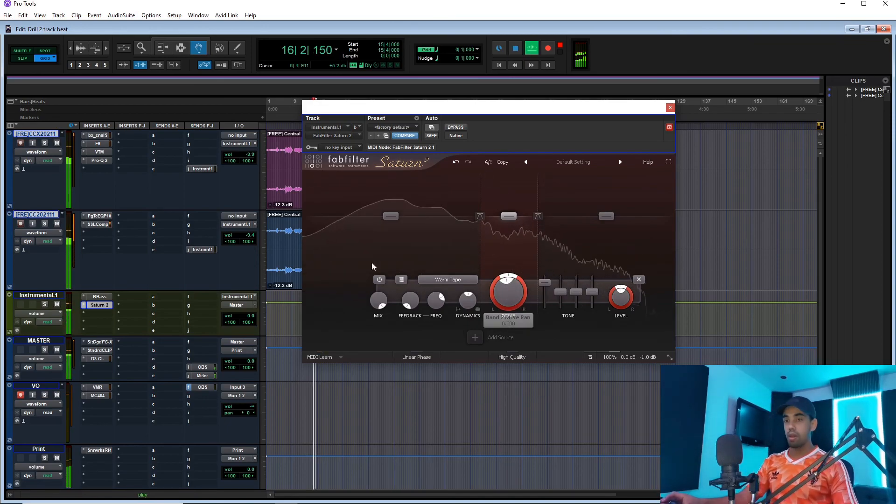
Compare the beat with the first track's inserts bypassed, the parallel track muted and Saturn 2 bypassed against the full processing.
ctrl+shift+click(95, 137)
click(57, 225)
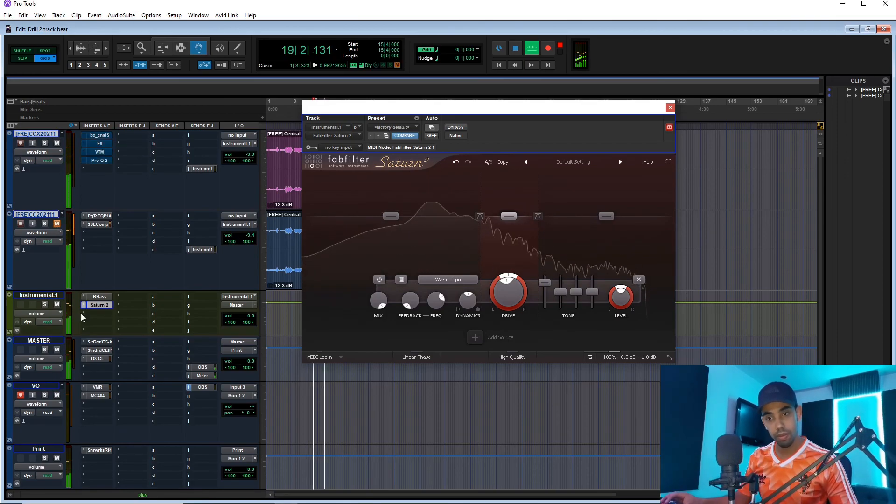
ctrl+click(94, 304)
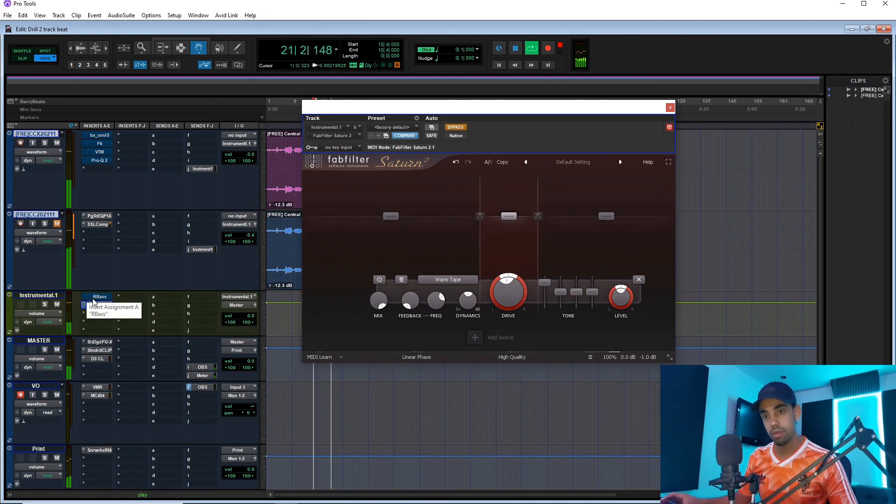
ctrl+click(94, 304)
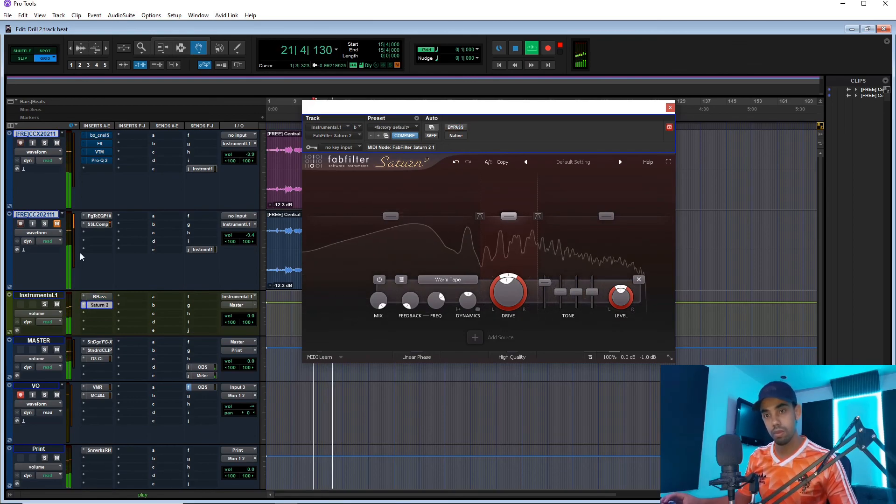
ctrl+click(102, 135)
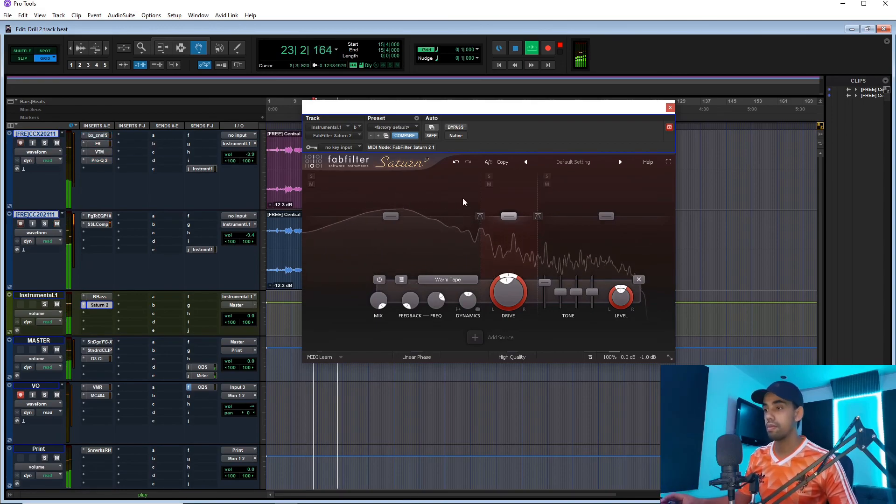
Lower the volume of the parallel duplicate track to -10.2 dB with RBass open, and close the plug-in.
click(100, 296)
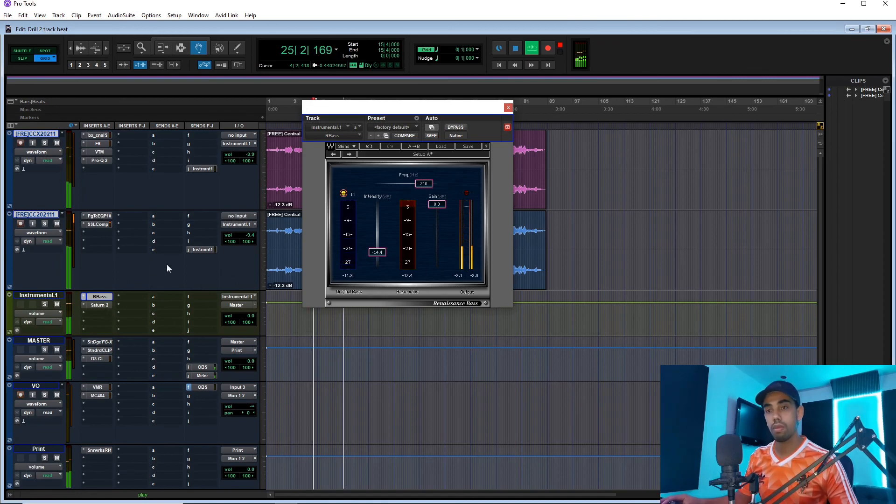
drag(248, 235, 248, 239)
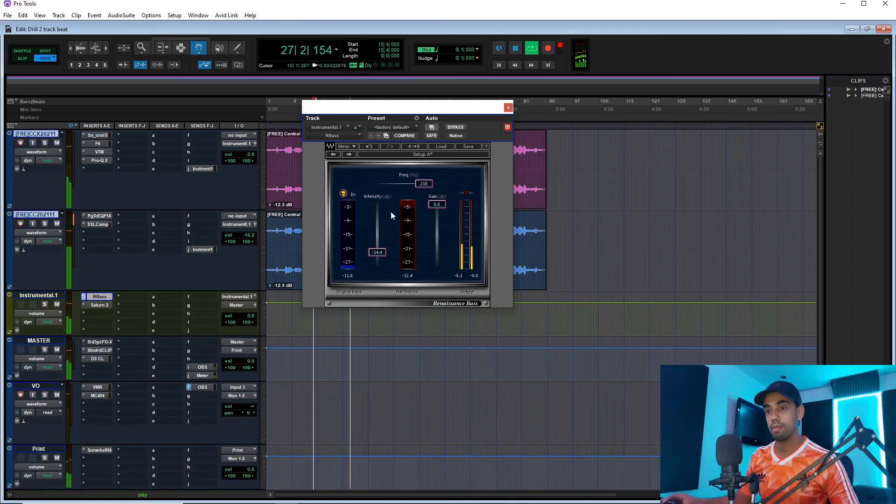
click(508, 108)
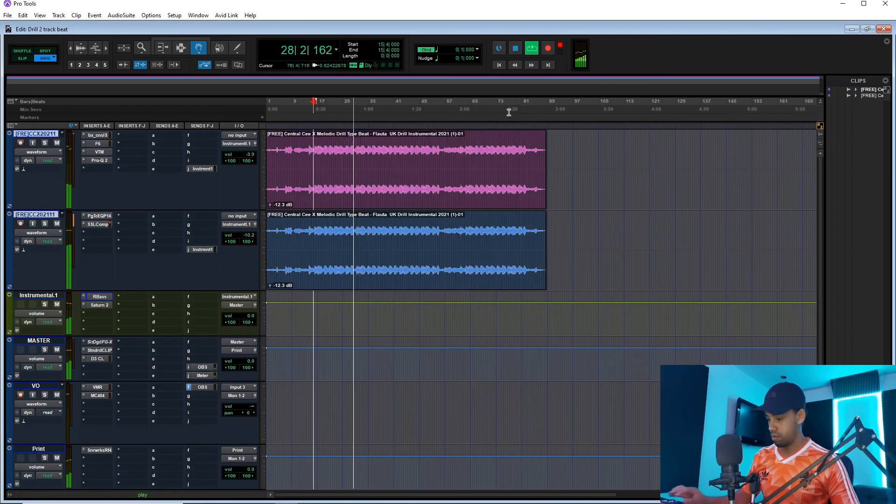
Lower the parallel duplicate track's volume to -10.7 dB in the mixer and return to the edit view.
key(ctrl+equal)
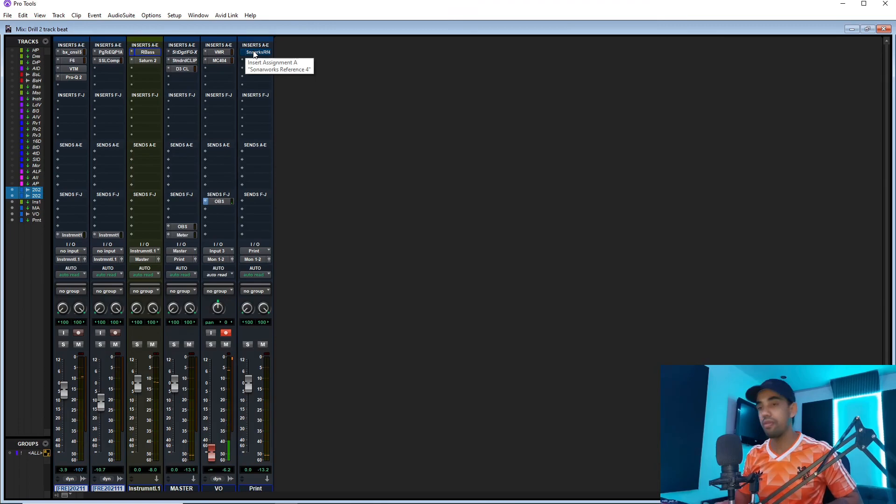
key(ctrl+equal)
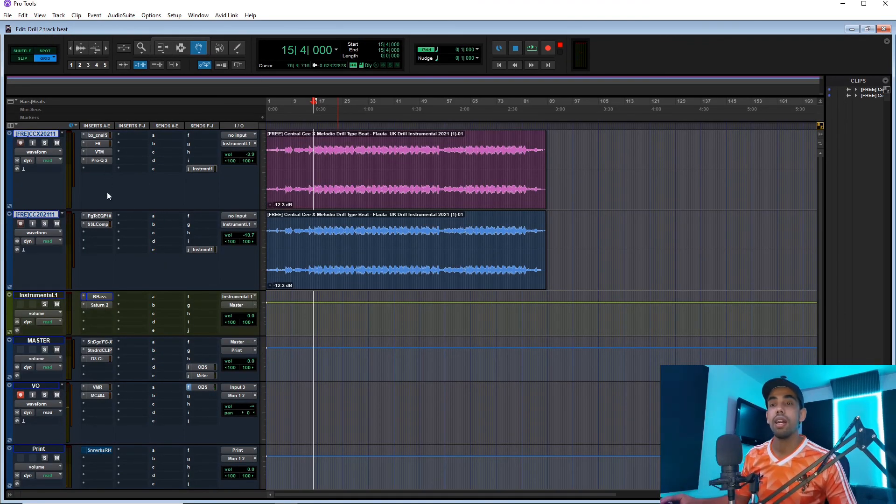
Review RBass and each of Saturn 2's three bands on the instrumental bus, plus the mixer's channel overview.
click(99, 297)
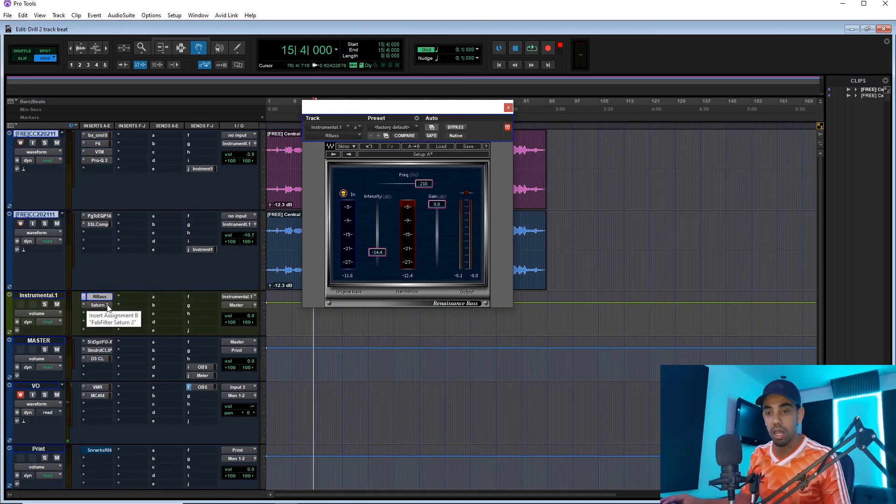
click(108, 305)
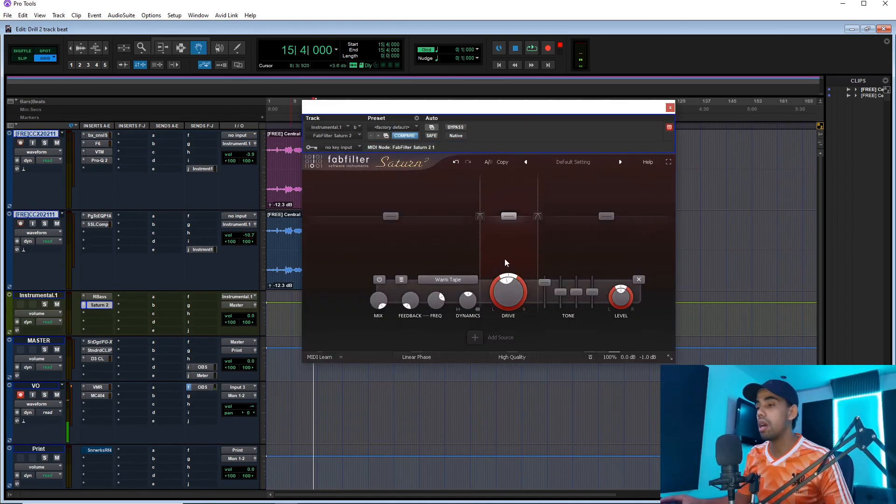
click(438, 254)
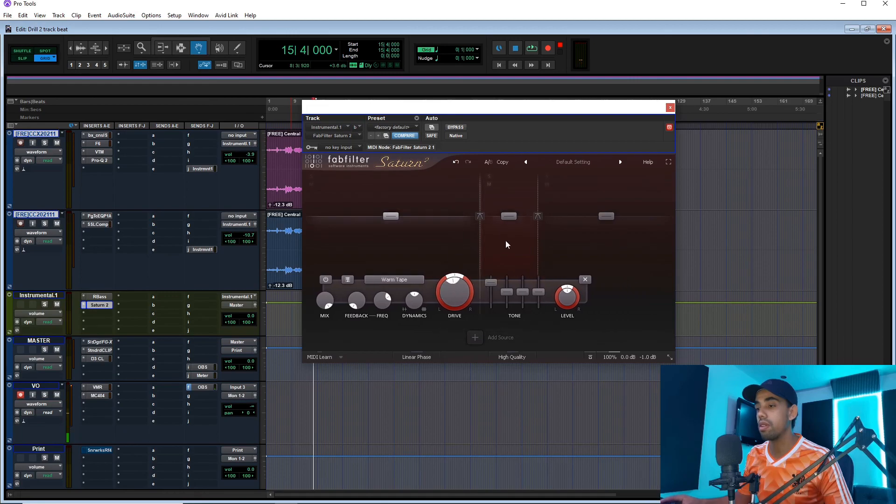
click(522, 244)
click(611, 233)
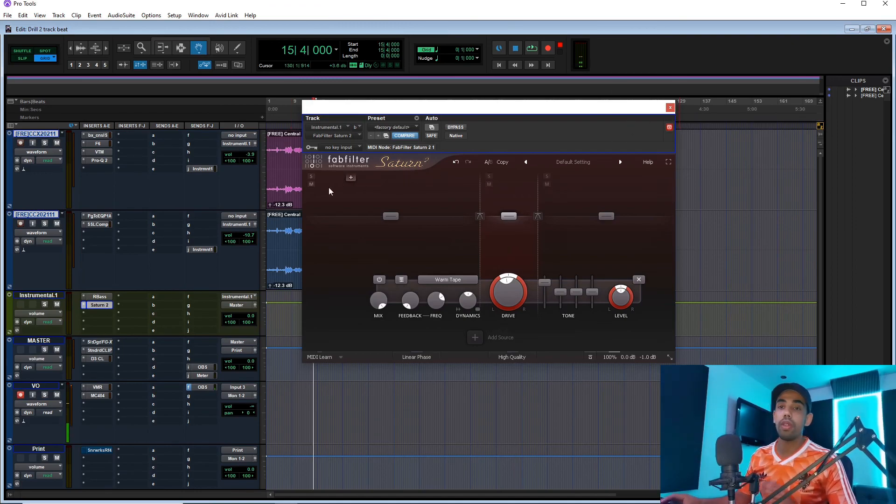
click(669, 108)
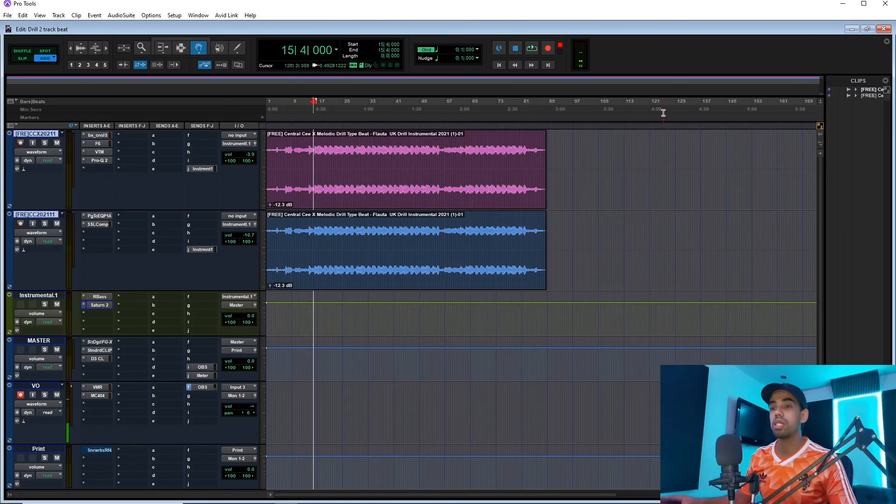
key(ctrl+equal)
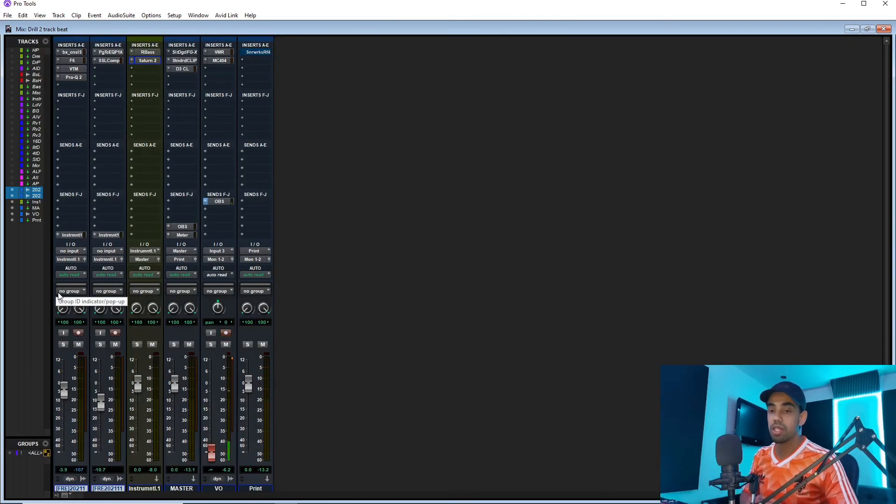
key(ctrl+equal)
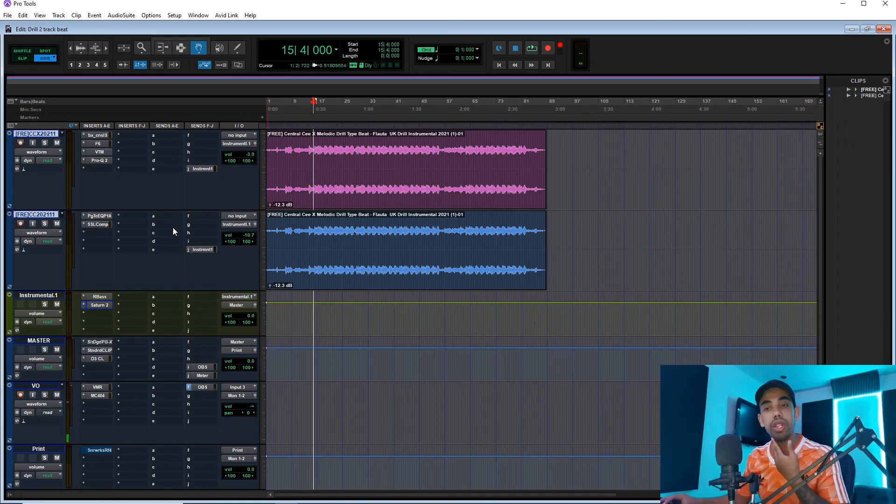
Reduce the low-frequency bell boost around 26 Hz to +0.92 dB in the first beat track's Pro-Q 2 and play the beat.
click(98, 145)
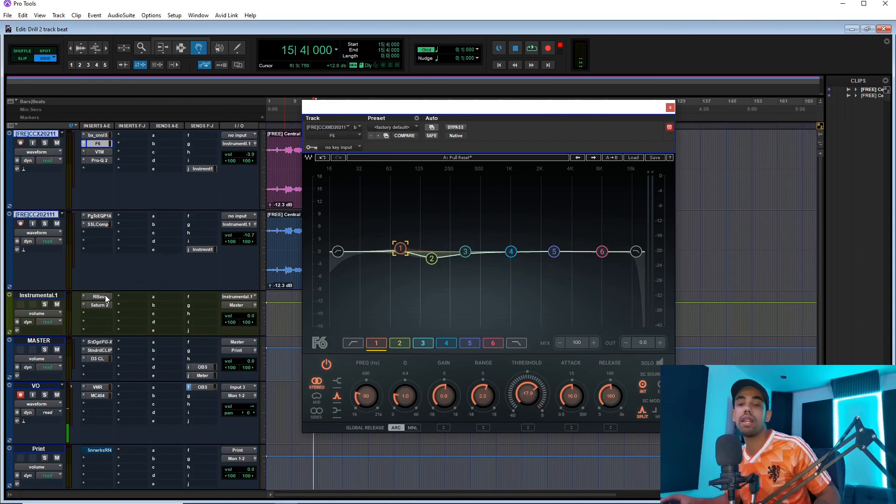
click(94, 160)
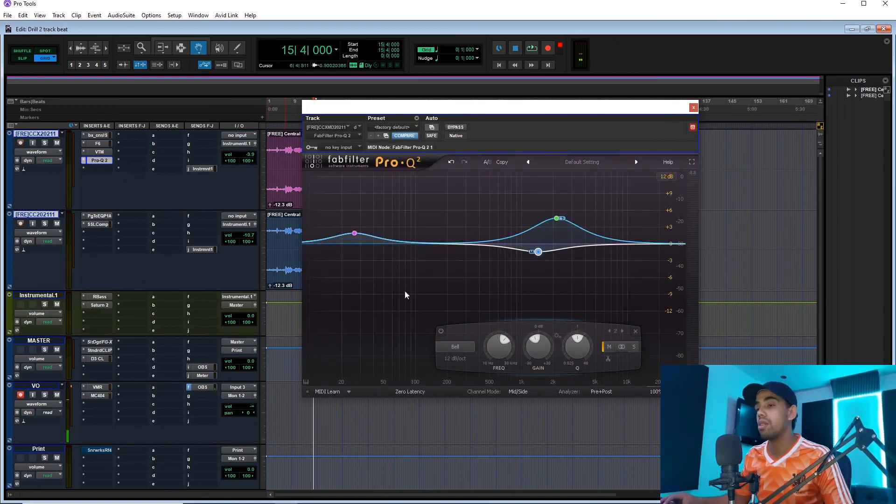
click(355, 234)
drag(356, 238, 355, 245)
key(space)
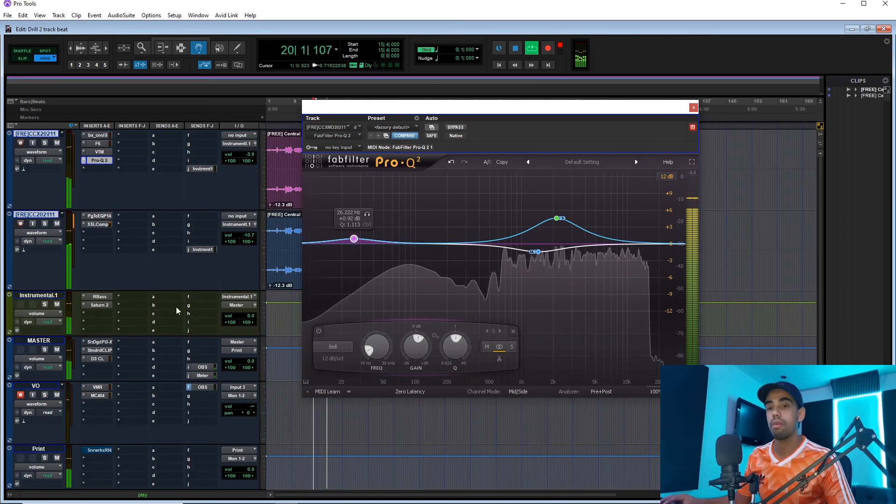
Insert a stereo FabFilter Pro-Q 2 on the instrumental bus and add a bell cut of about -1.17 dB at 133 Hz.
click(105, 313)
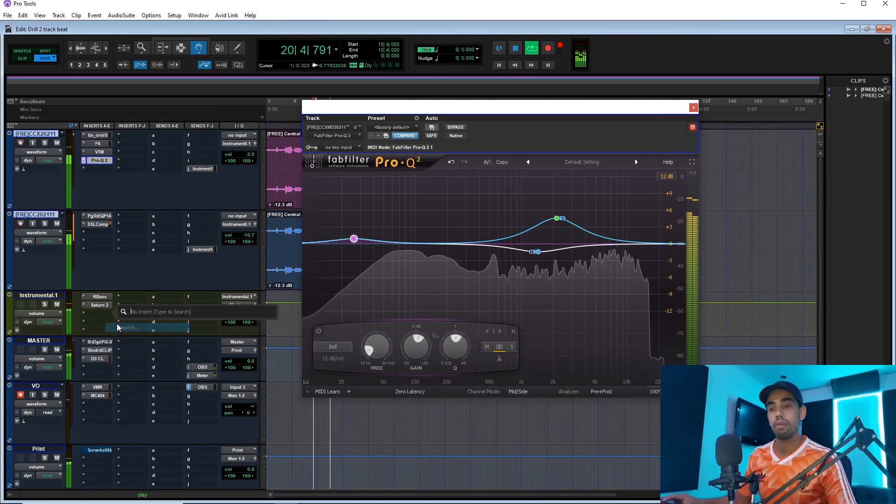
text(pro)
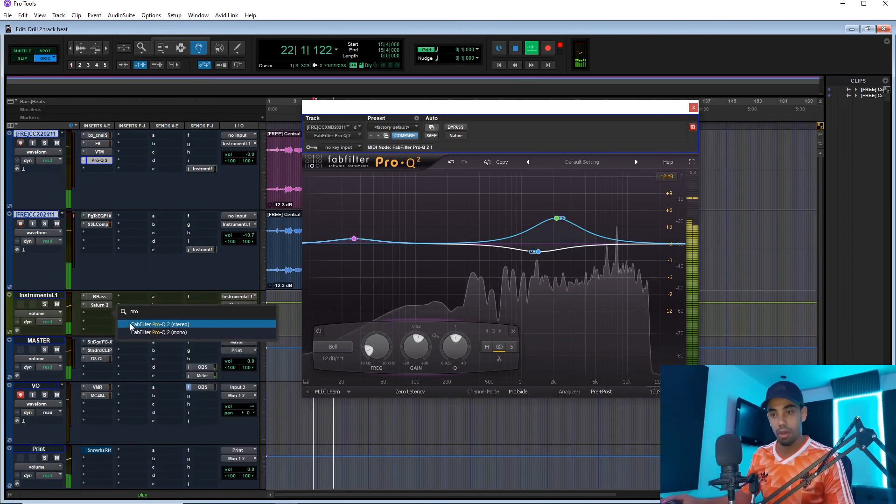
click(131, 324)
click(438, 244)
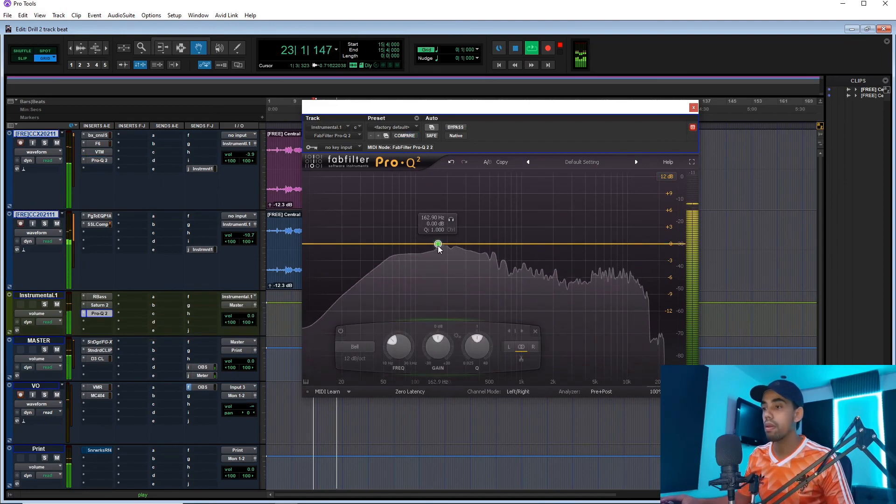
drag(451, 220, 428, 250)
Narrow the instrumental bus bell cut to a Q of 1.481, audition the beat with it, and close the EQ.
key(space)
key(space)
key(space)
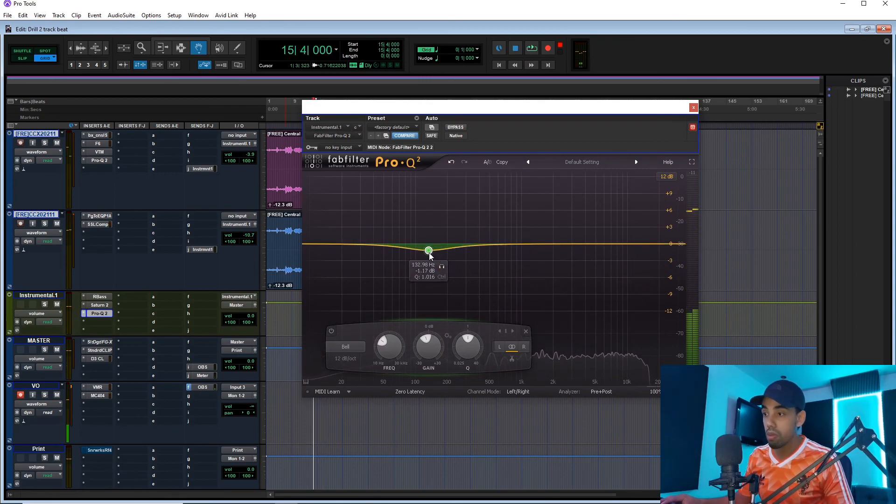
scroll(430, 255, up, 2)
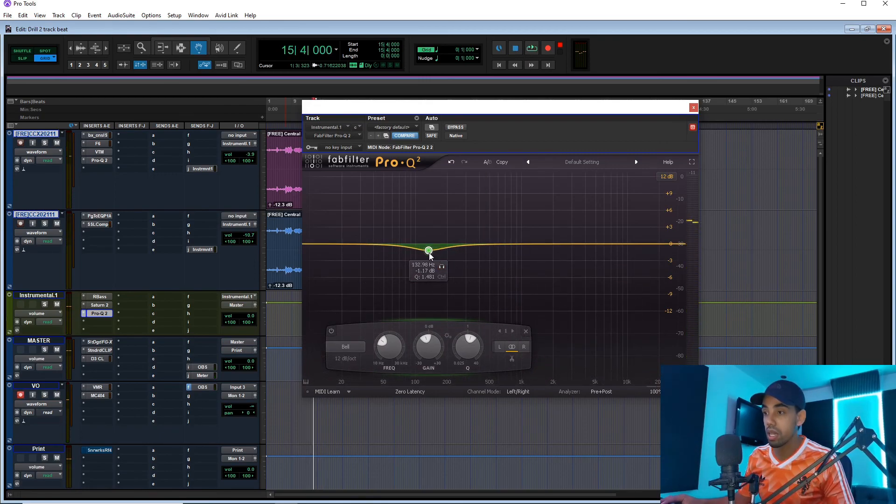
key(space)
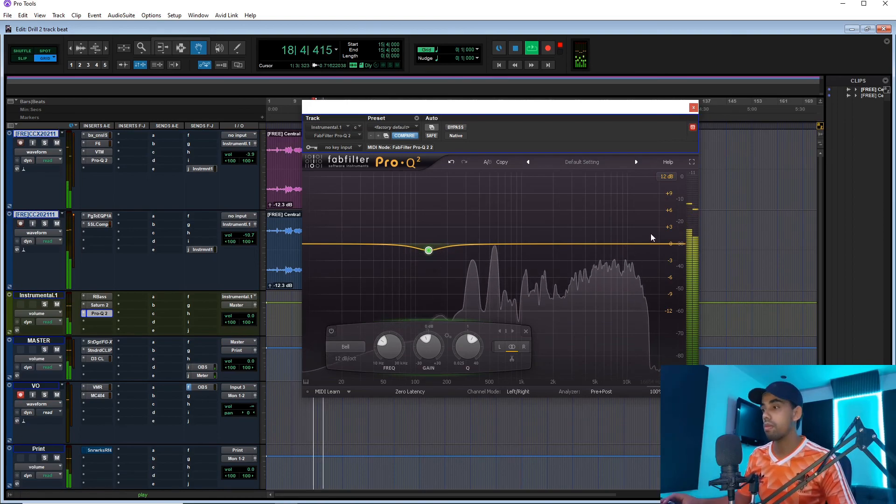
click(694, 107)
key(space)
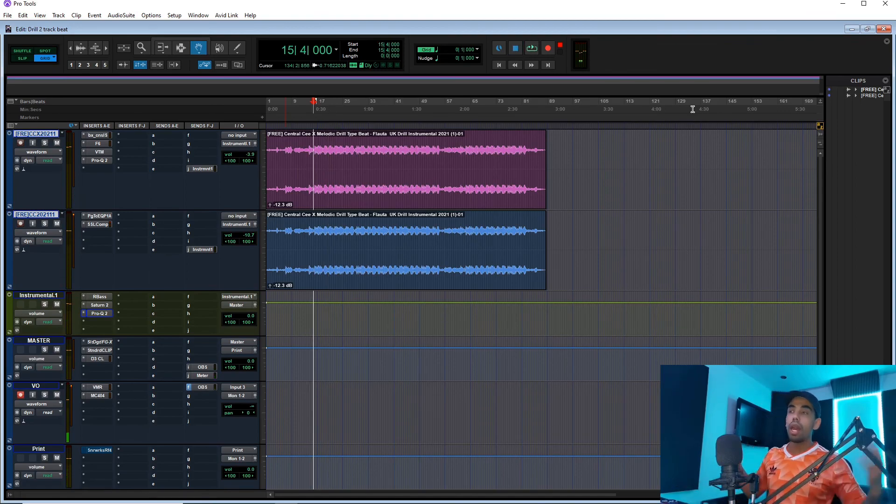